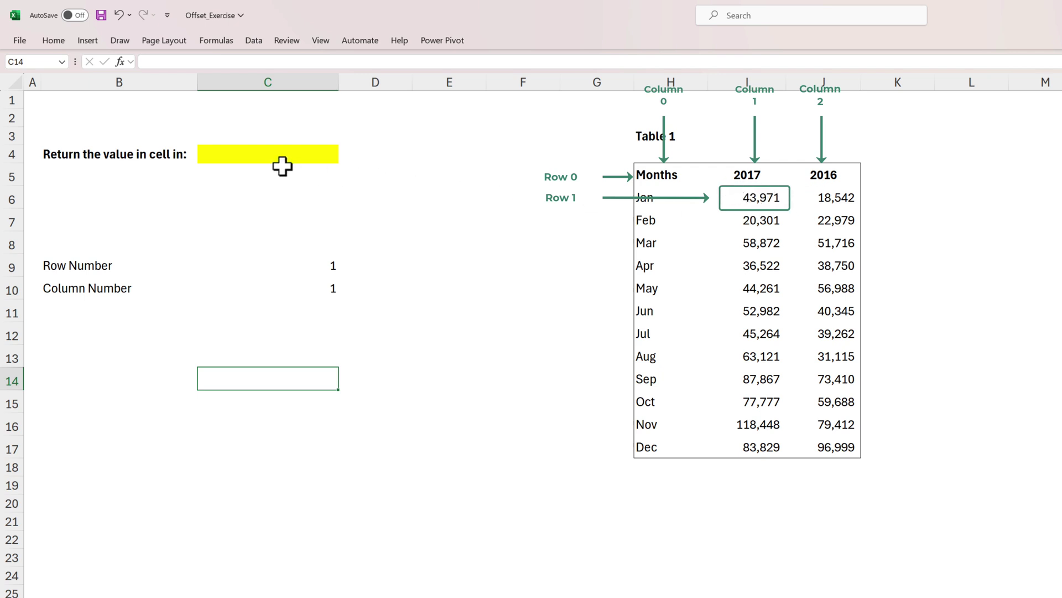
# - Link cell C4 directly to the January 2017 value in cell I6
pyautogui.click(264, 151)
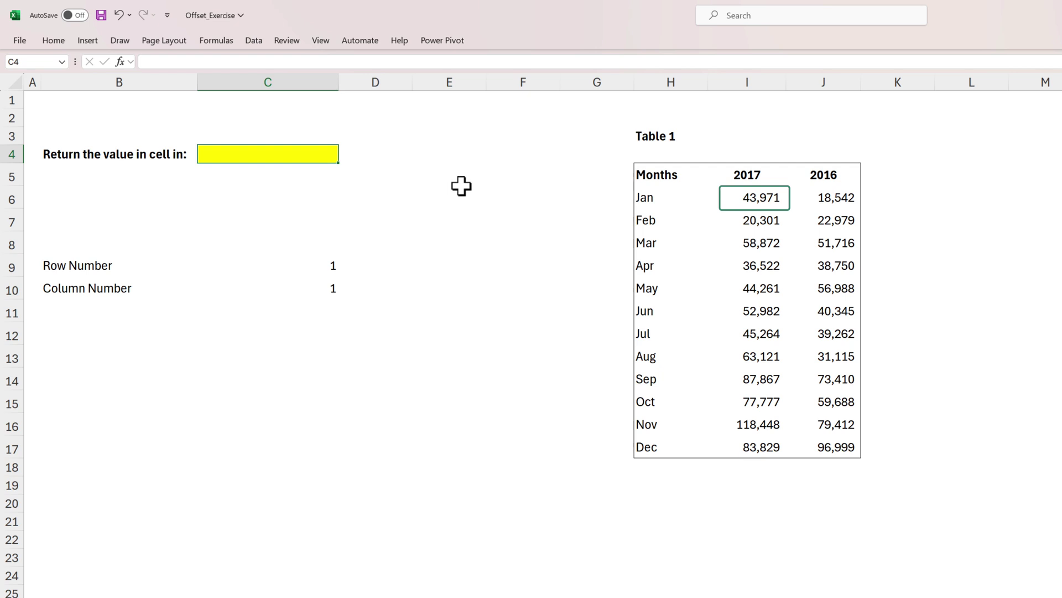
pyautogui.write('=')
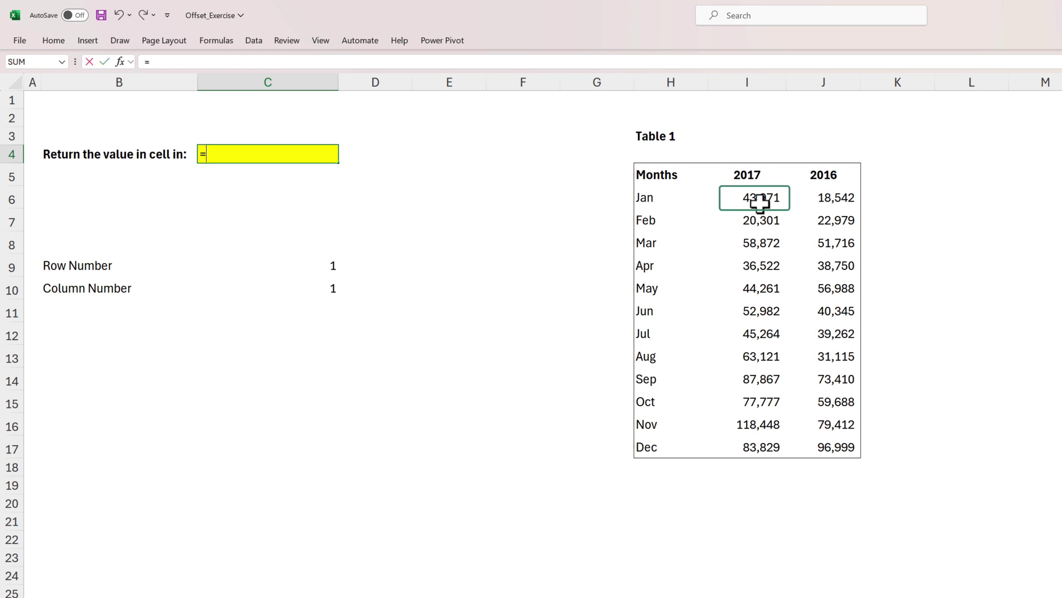
pyautogui.click(769, 198)
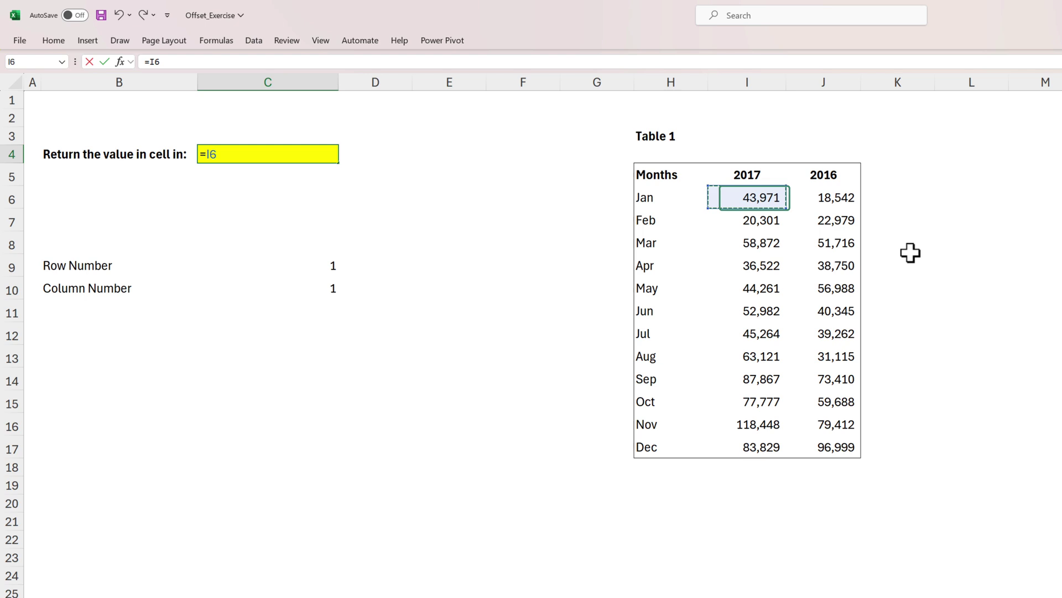
pyautogui.press('Return')
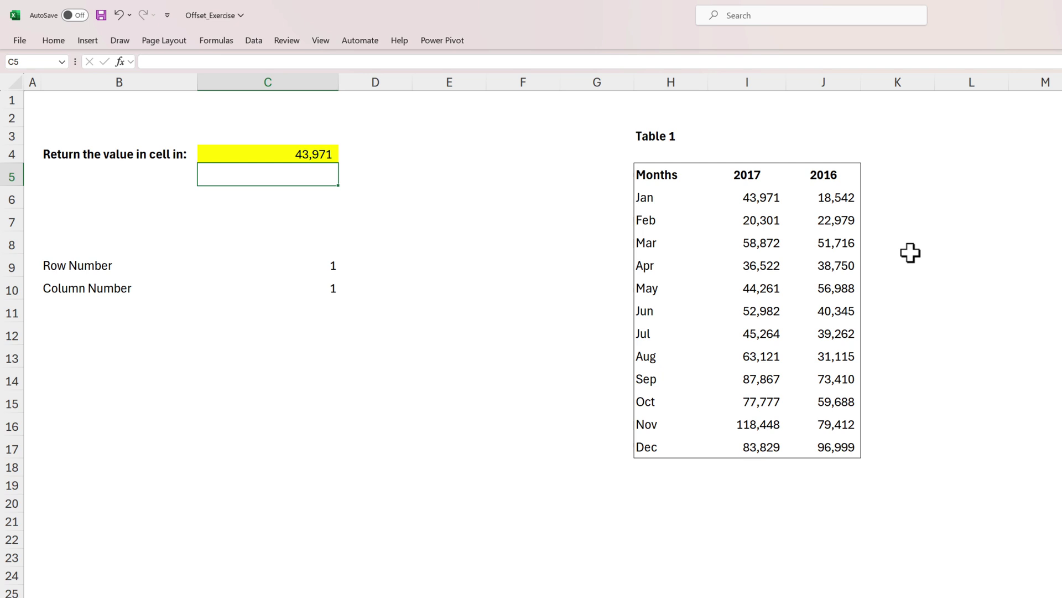
# - Set the Row Number in C9 to 2 and check the direct reference in C4
pyautogui.click(302, 265)
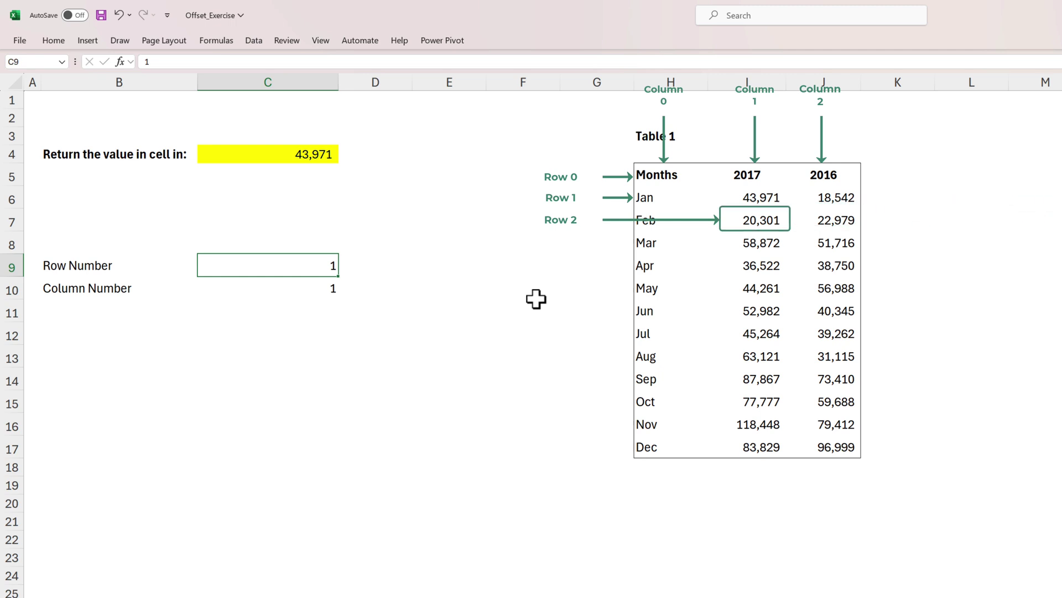
pyautogui.write('2')
pyautogui.press('Return')
pyautogui.click(297, 155)
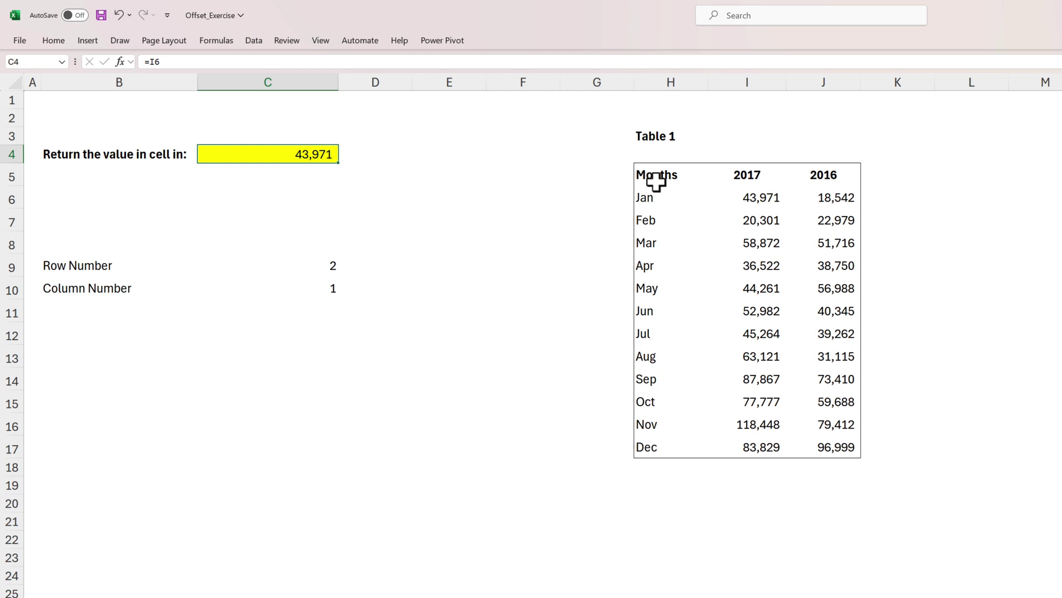
# - Set the Row Number in C9 back to 1
pyautogui.click(333, 270)
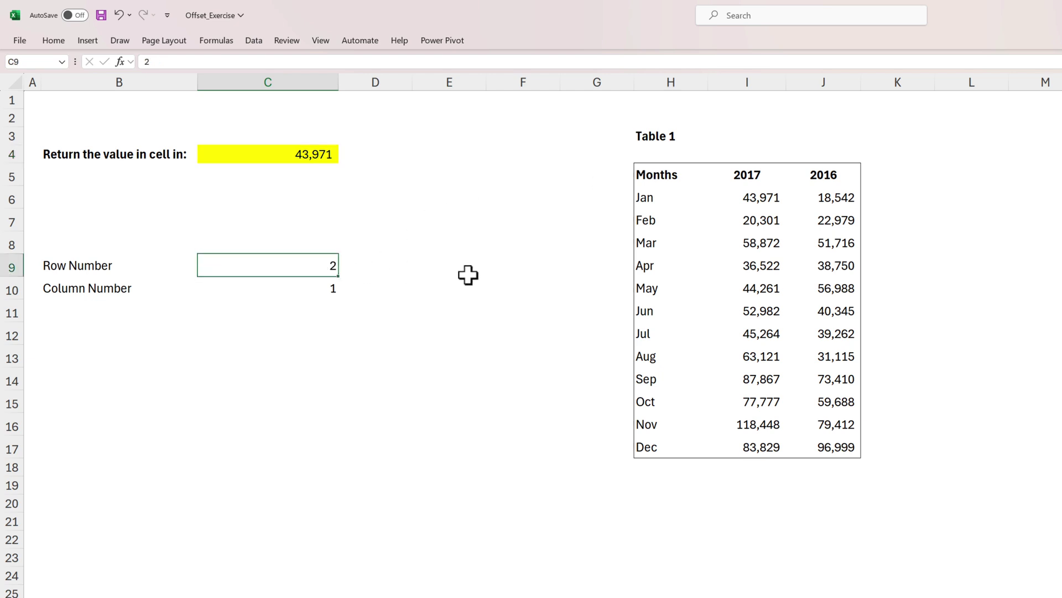
pyautogui.write('1')
pyautogui.press('Return')
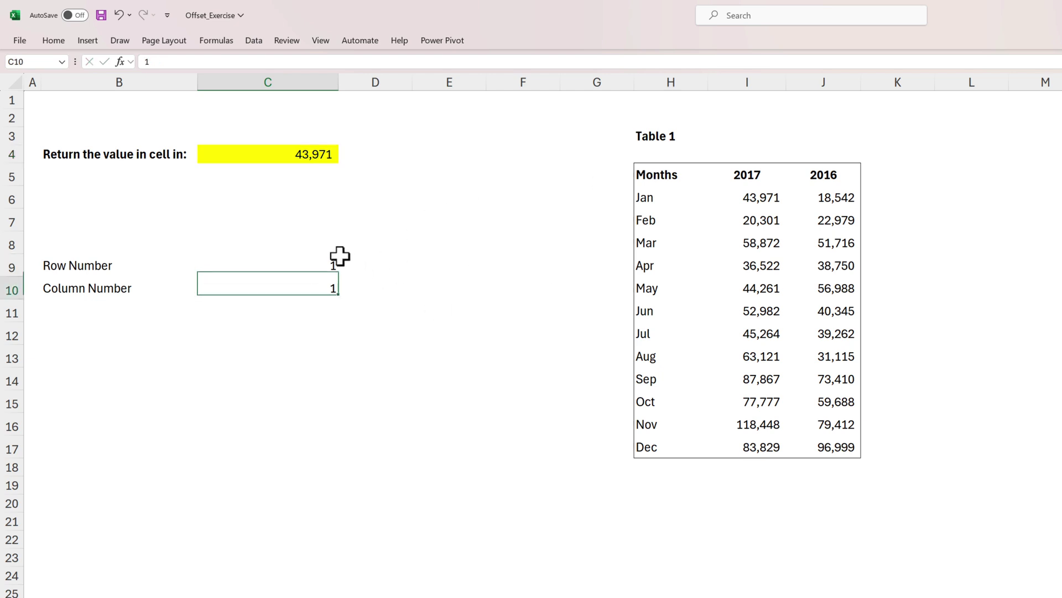
# - Begin an OFFSET formula in C4 with the Months header cell H5 as the reference
pyautogui.click(287, 153)
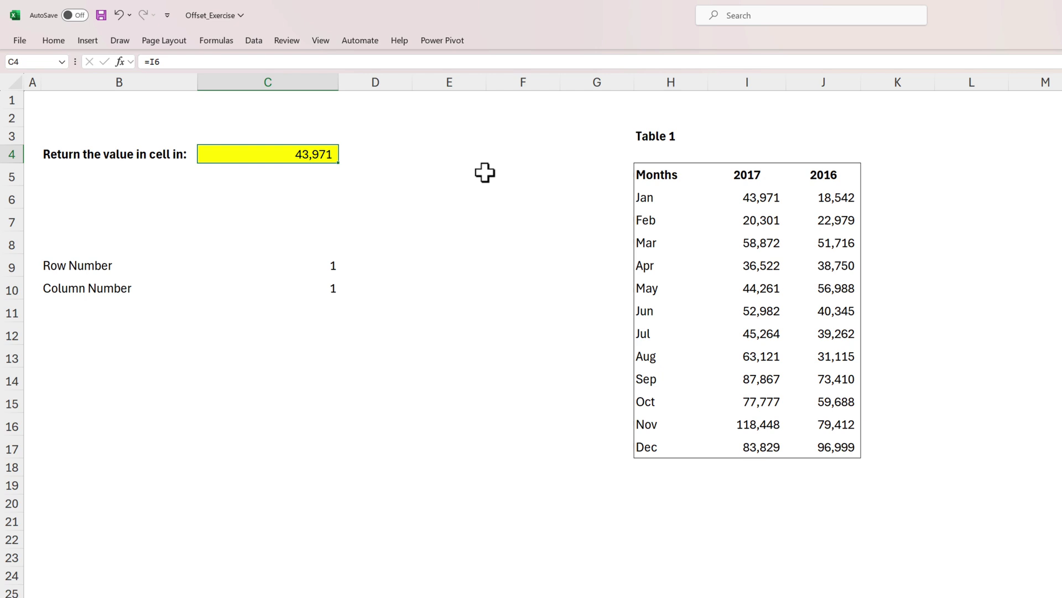
pyautogui.write('off')
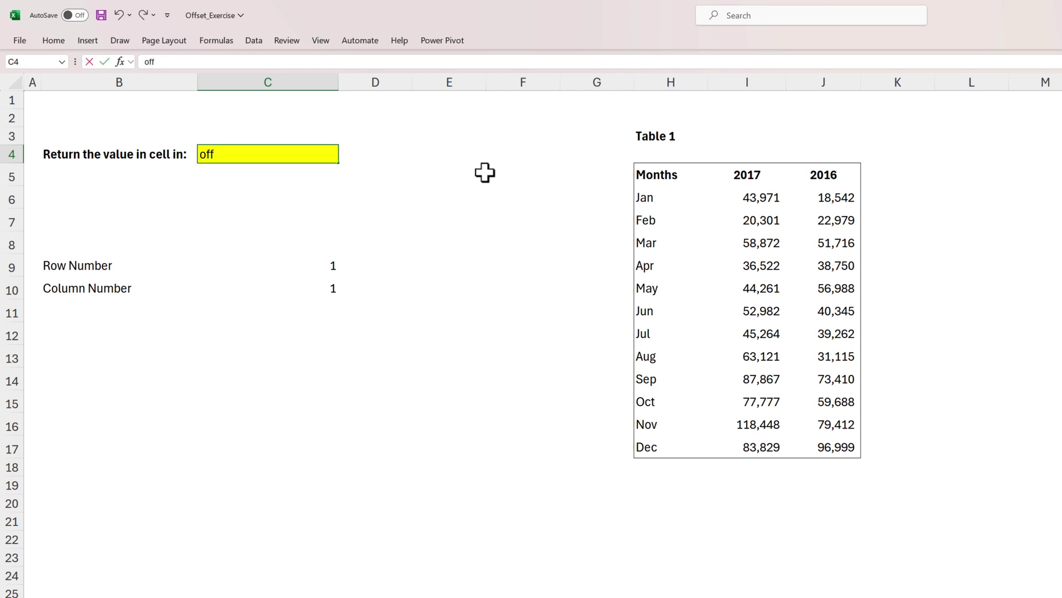
pyautogui.press('BackSpace')
pyautogui.press('BackSpace')
pyautogui.press('BackSpace')
pyautogui.write('=offse')
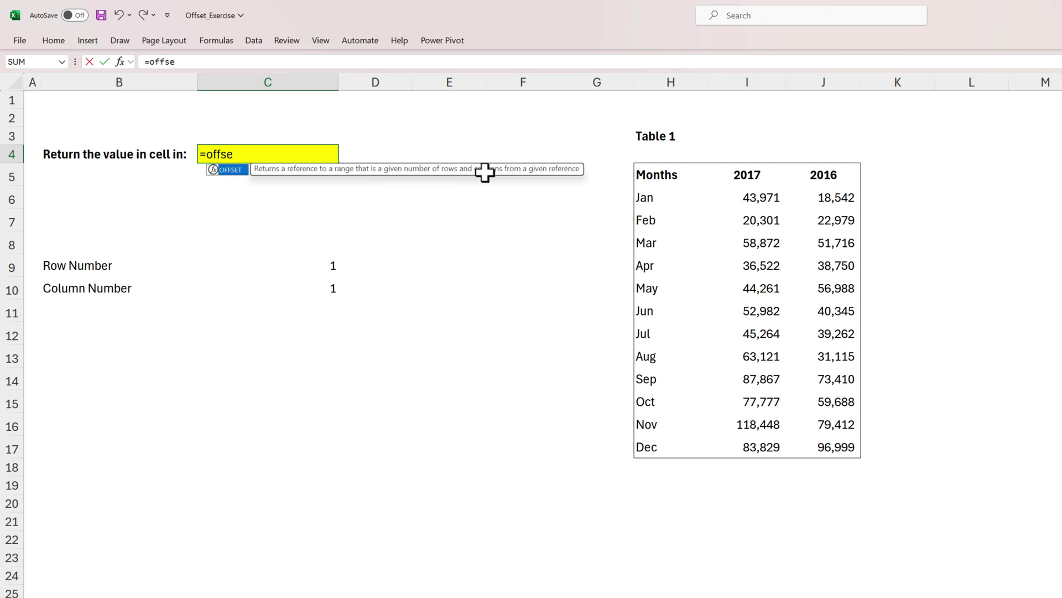
pyautogui.press('Tab')
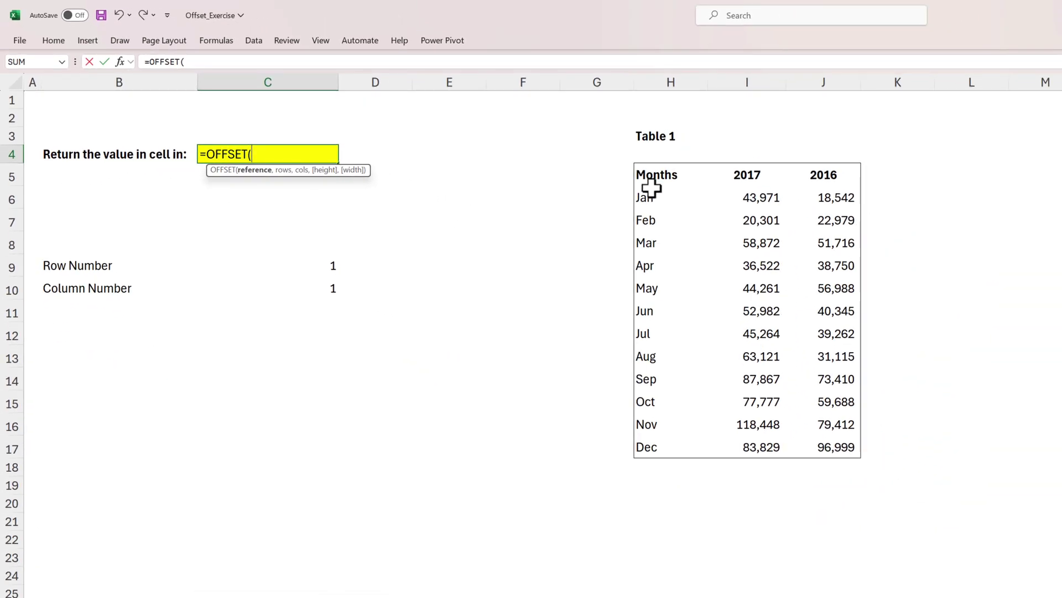
pyautogui.click(645, 174)
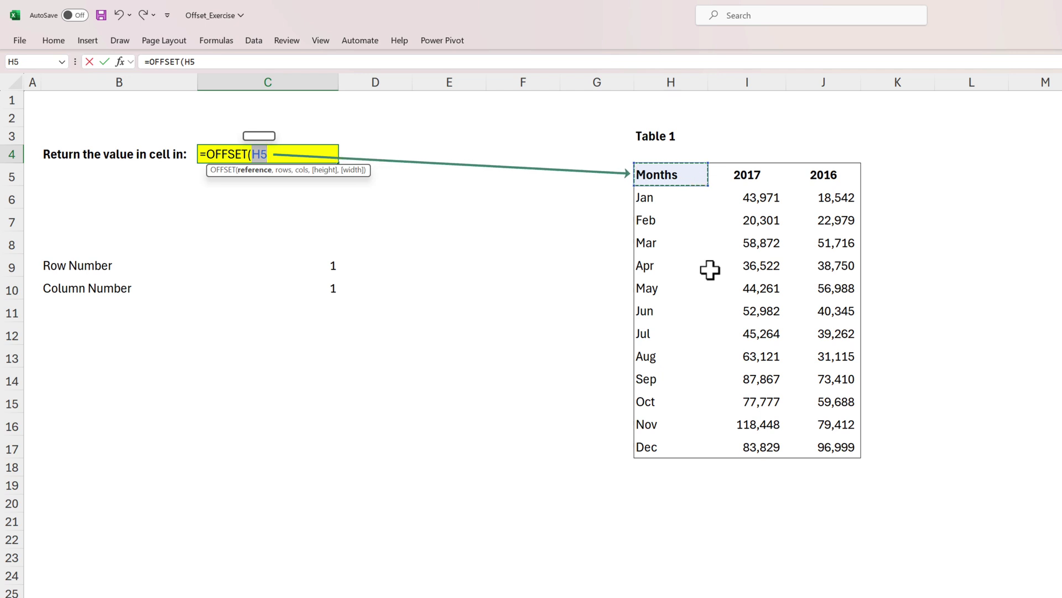
# - Complete the OFFSET formula in C4 with C9 as the rows argument and C10 as the columns argument
pyautogui.write(',')
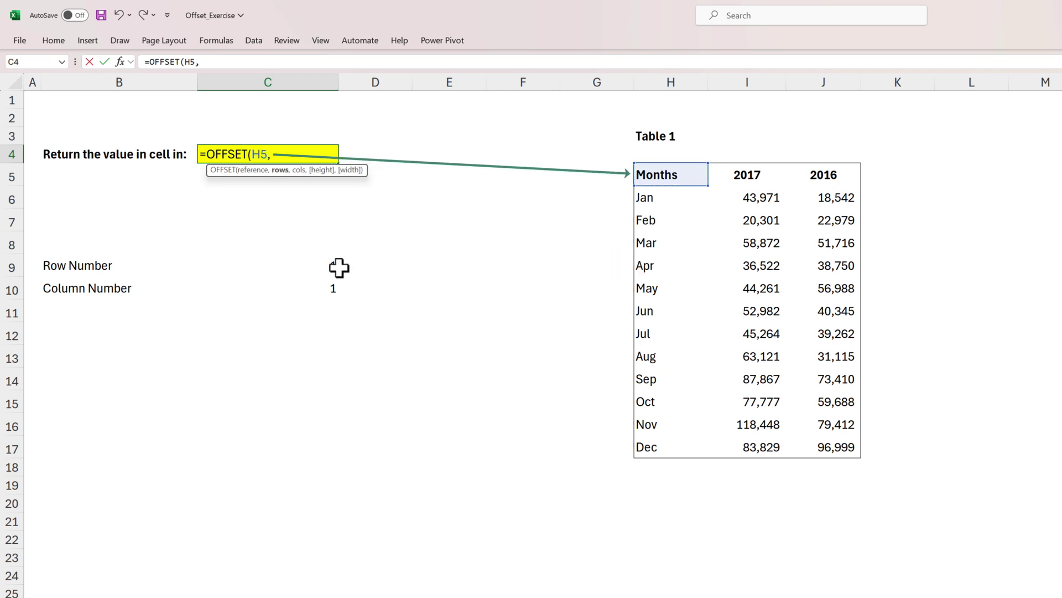
pyautogui.click(308, 268)
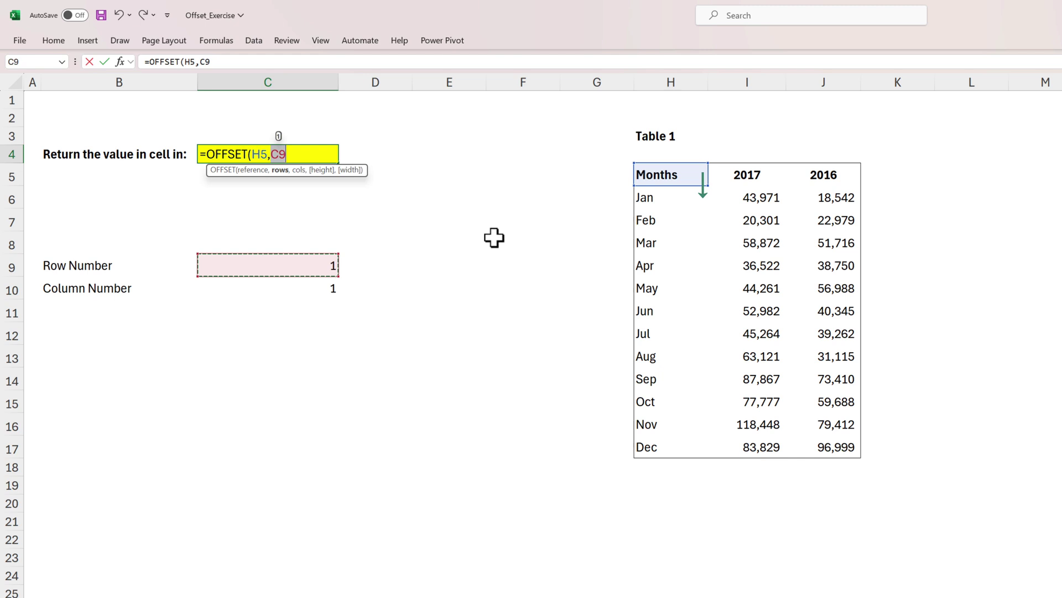
pyautogui.write(',')
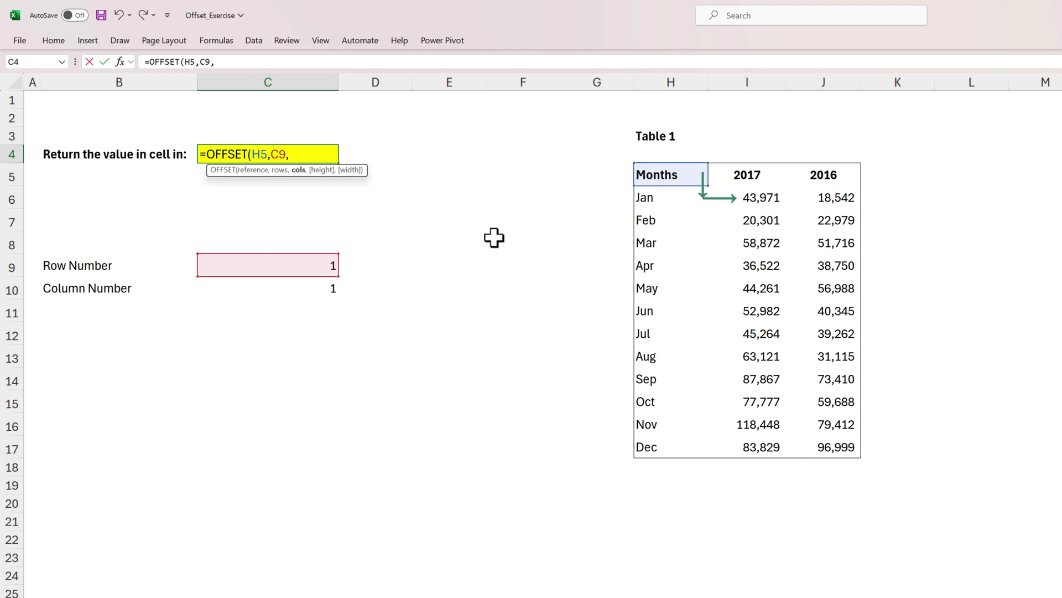
pyautogui.click(296, 286)
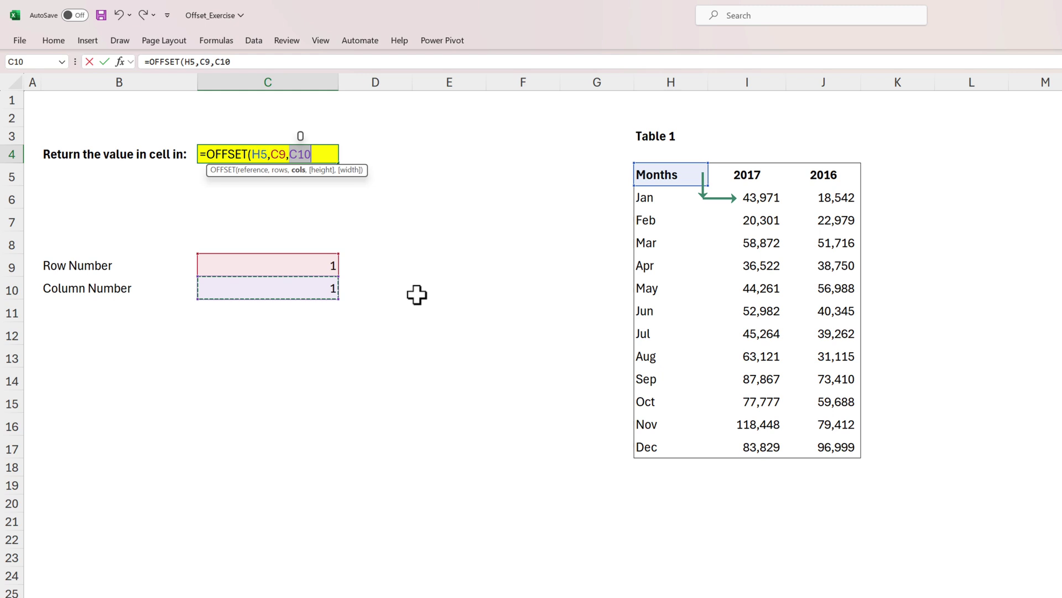
pyautogui.write(')')
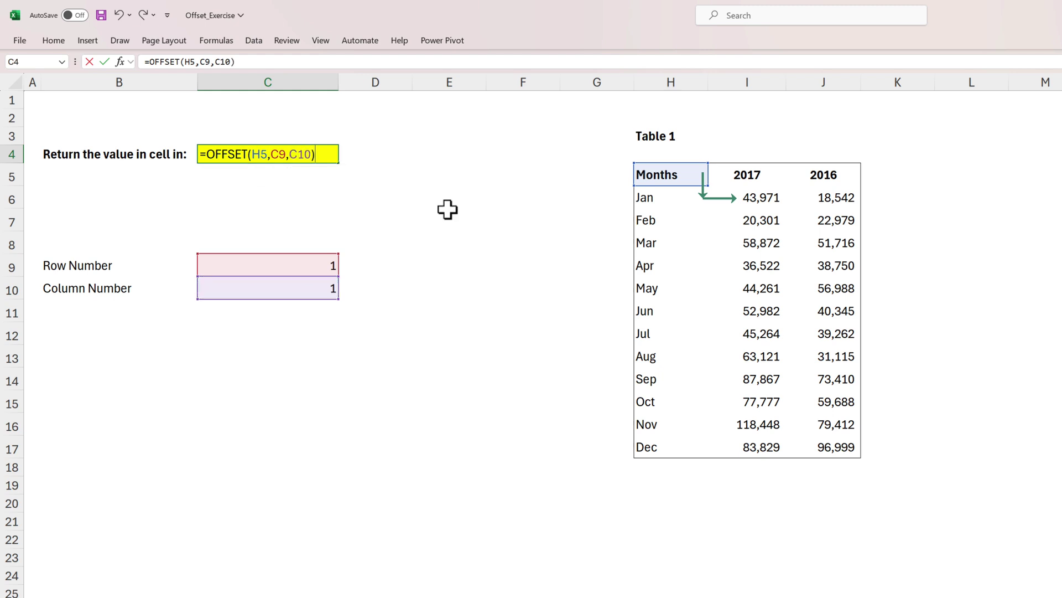
pyautogui.press('Return')
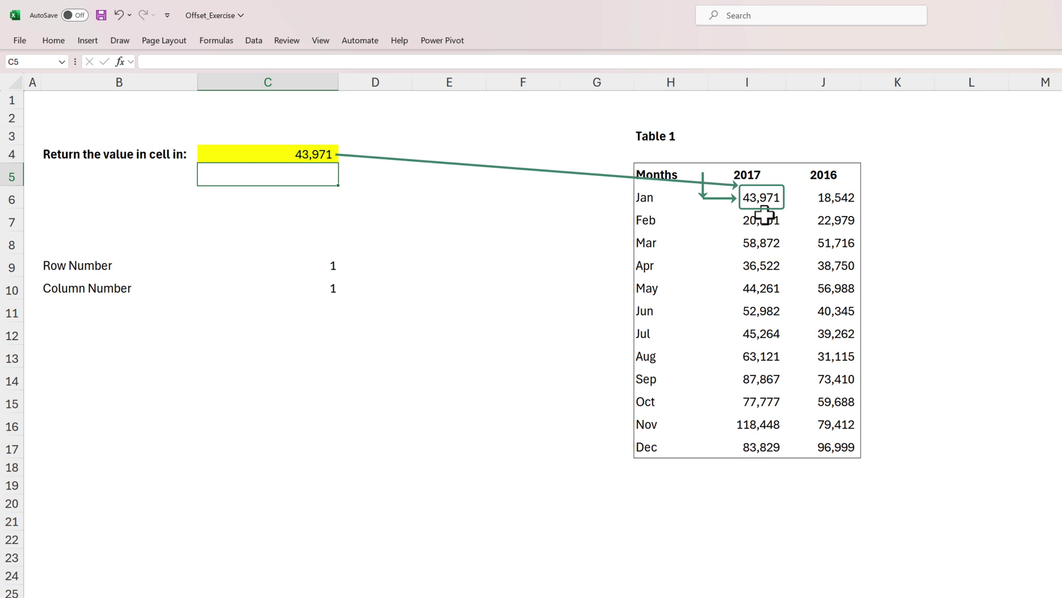
# - Test the OFFSET formula by setting both the Row Number and the Column Number to 2
pyautogui.press('Down')
pyautogui.press('Down')
pyautogui.press('Down')
pyautogui.press('Down')
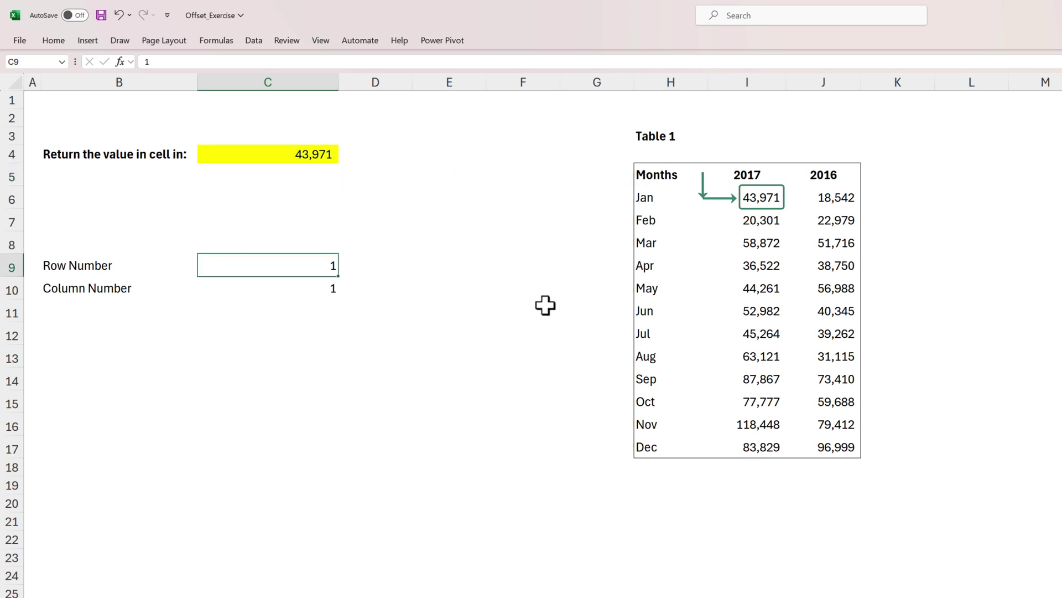
pyautogui.write('2')
pyautogui.press('Return')
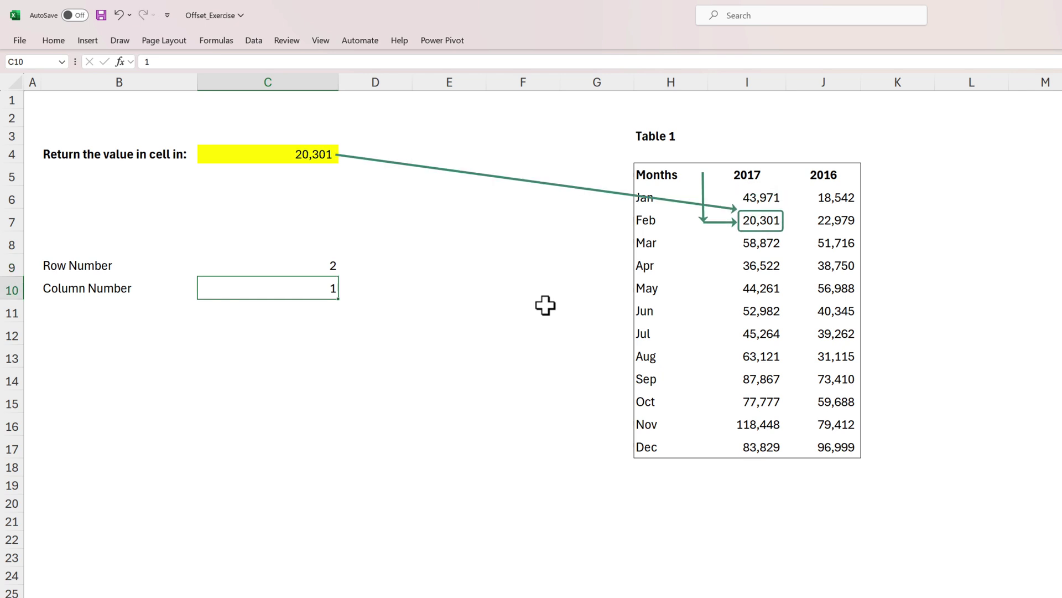
pyautogui.write('2')
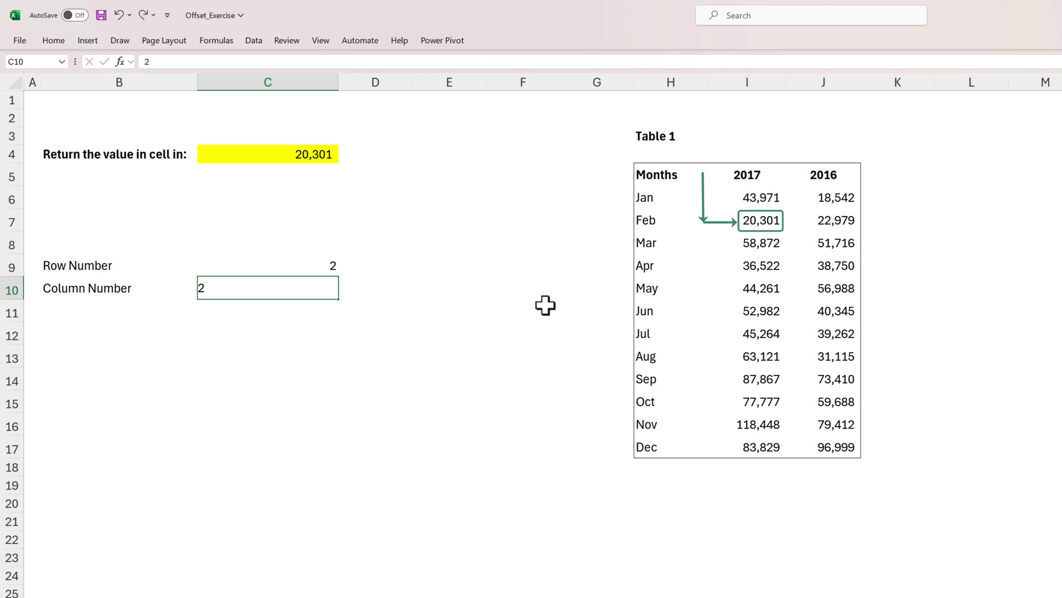
pyautogui.press('Return')
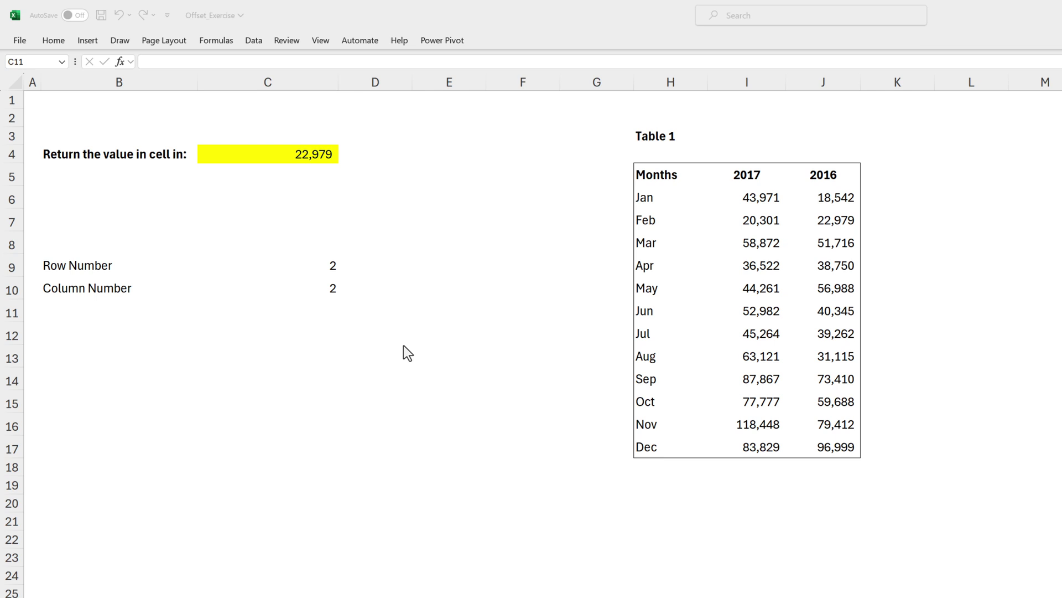
# - Set the Row Number in C9 and the Column Number in C10 back to 1
pyautogui.click(308, 274)
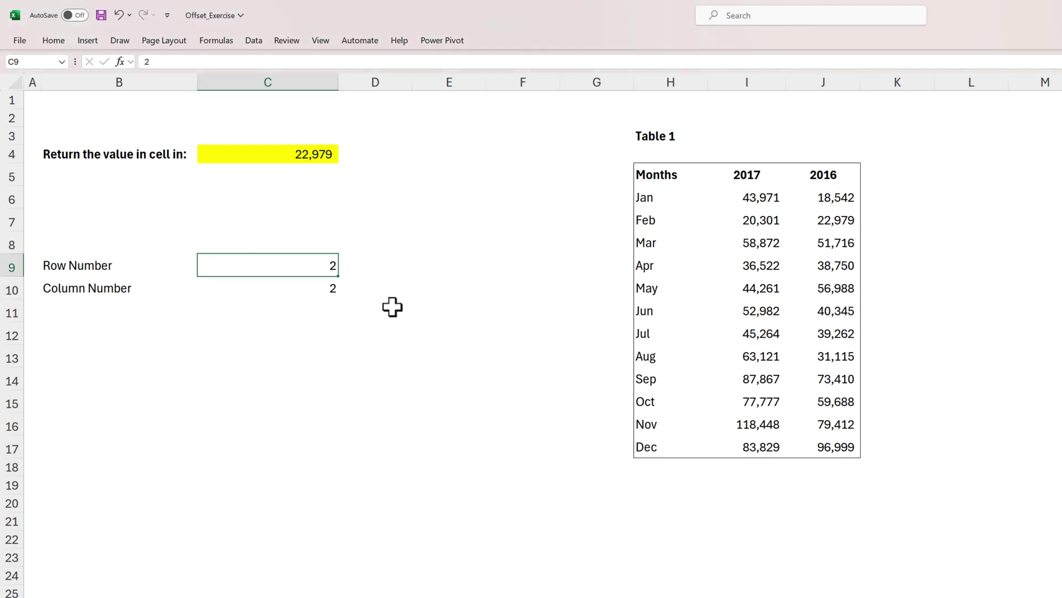
pyautogui.write('1')
pyautogui.press('Return')
pyautogui.write('1')
pyautogui.press('Return')
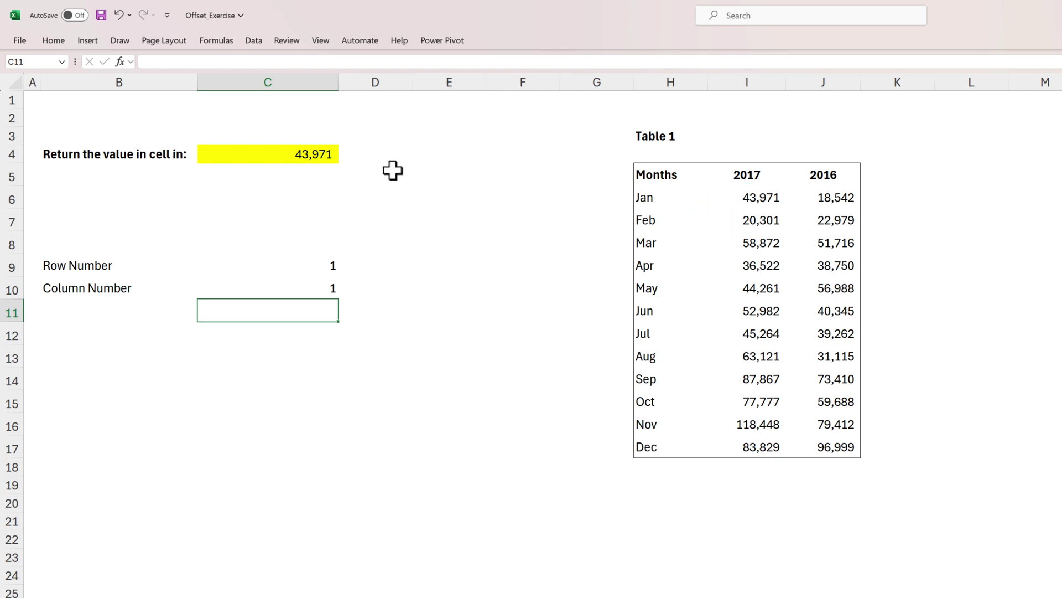
# - Add the labels Height in B11 and Width in B12 below the Column Number label
pyautogui.click(303, 152)
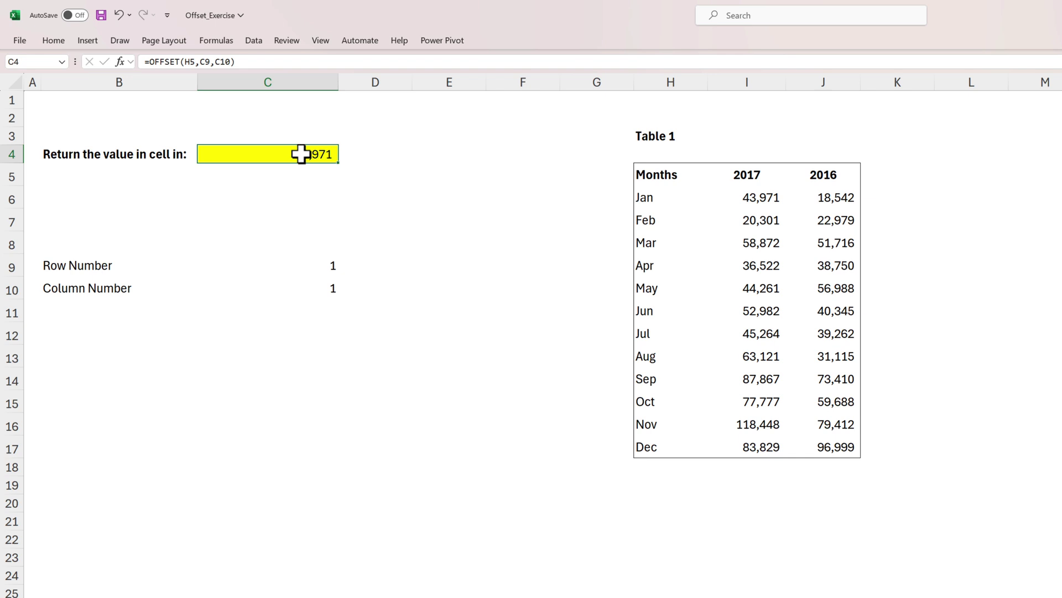
pyautogui.click(109, 311)
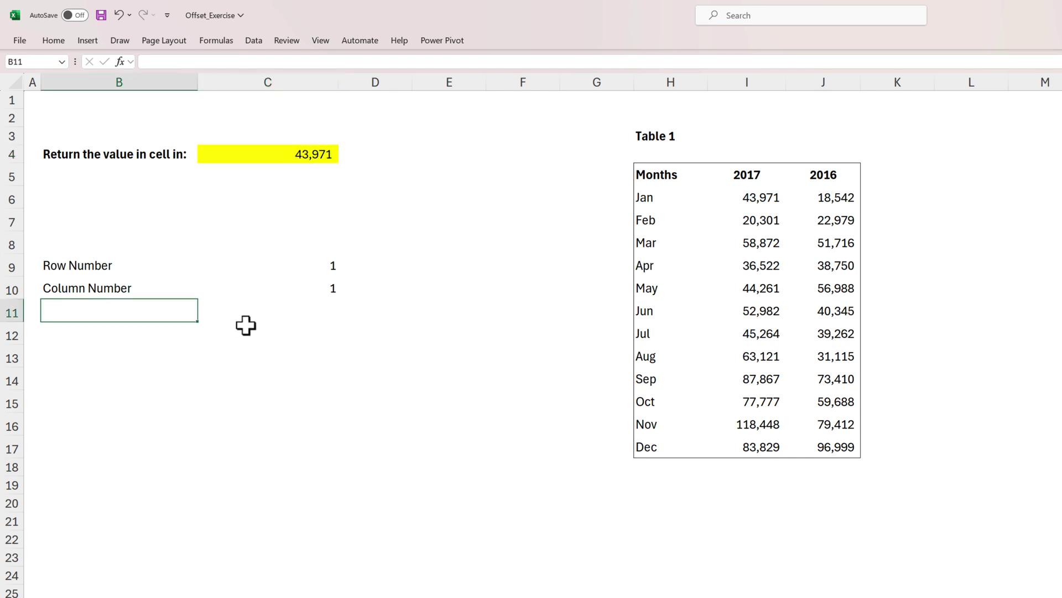
pyautogui.write('Height')
pyautogui.press('Return')
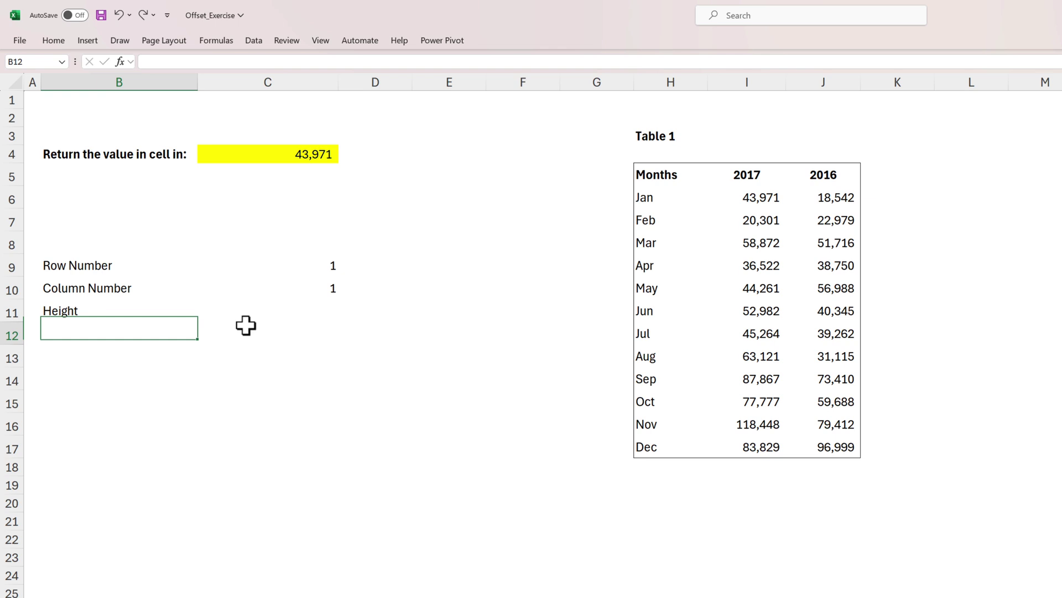
pyautogui.write('Widht')
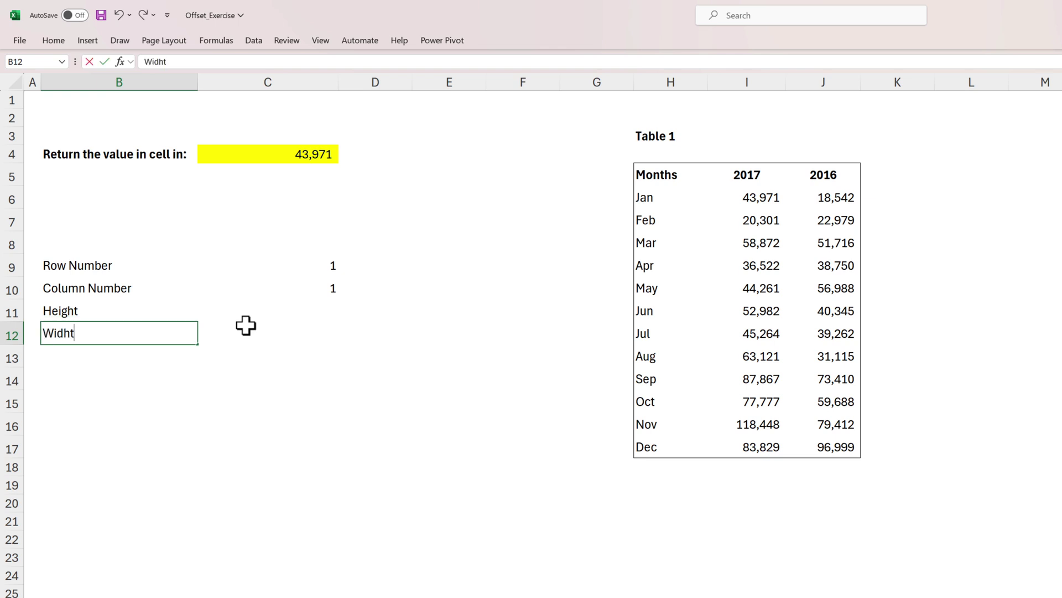
pyautogui.press('BackSpace')
pyautogui.press('BackSpace')
pyautogui.write('th')
pyautogui.press('Return')
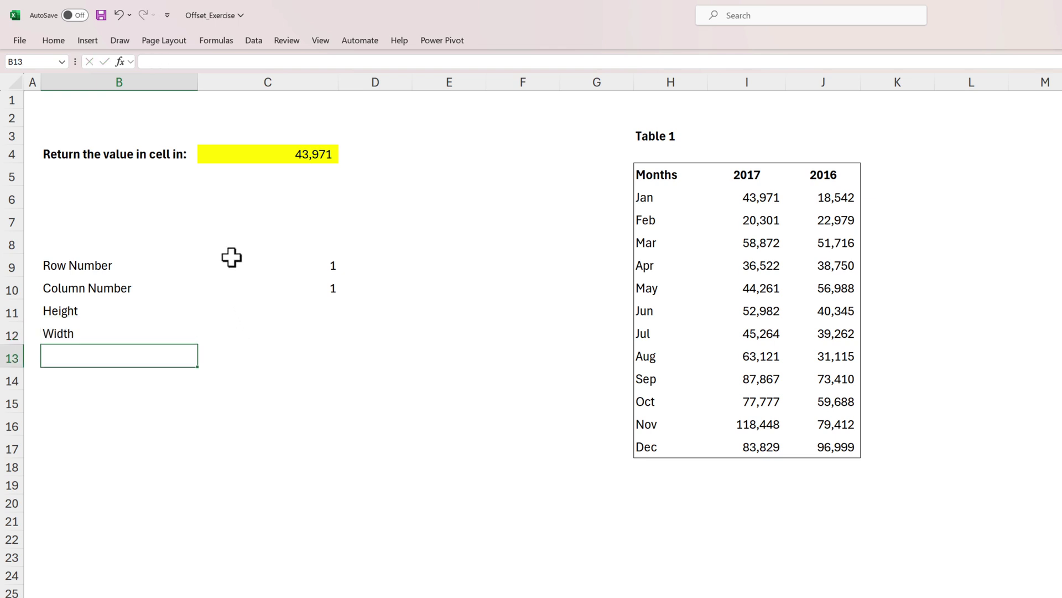
# - Set the Height value in C11 to 2
pyautogui.click(314, 308)
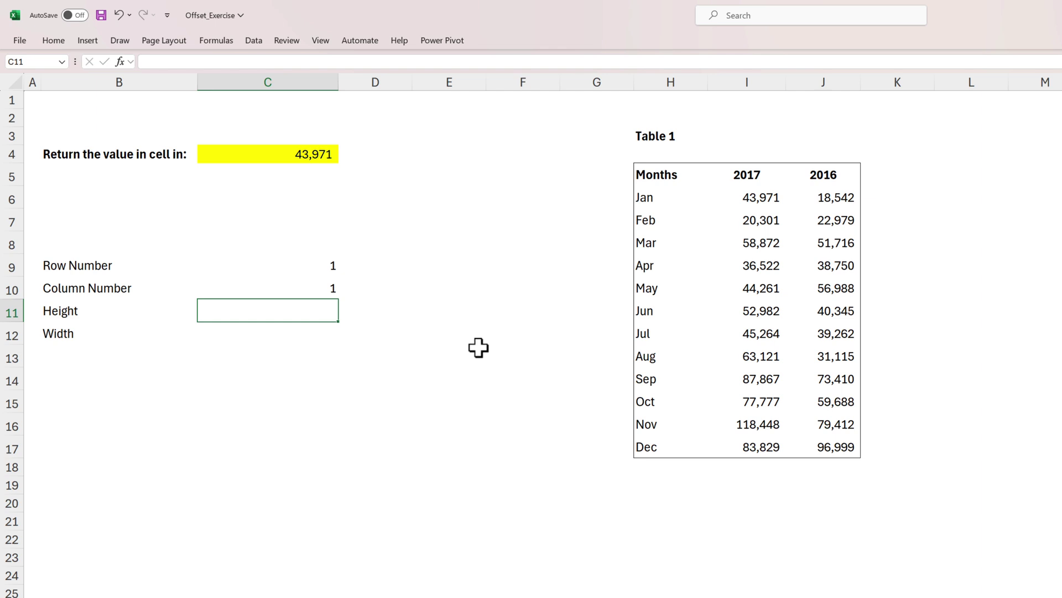
pyautogui.write('2')
pyautogui.hotkey('ctrl', 'Return')
pyautogui.press('Down')
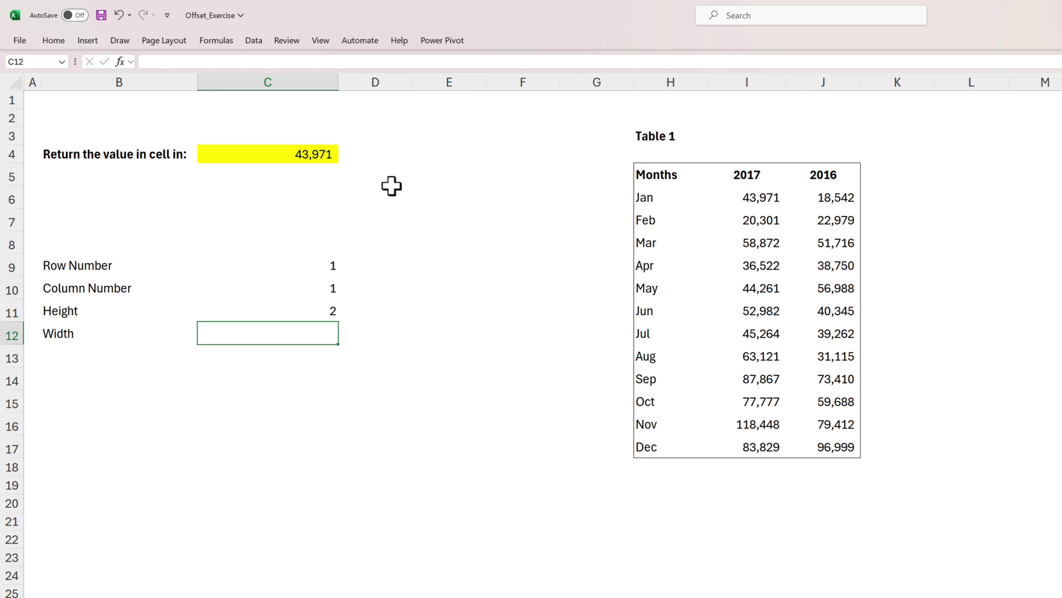
# - Add C11 as the height argument of the OFFSET formula in C4
pyautogui.doubleClick(311, 160)
pyautogui.doubleClick(335, 158)
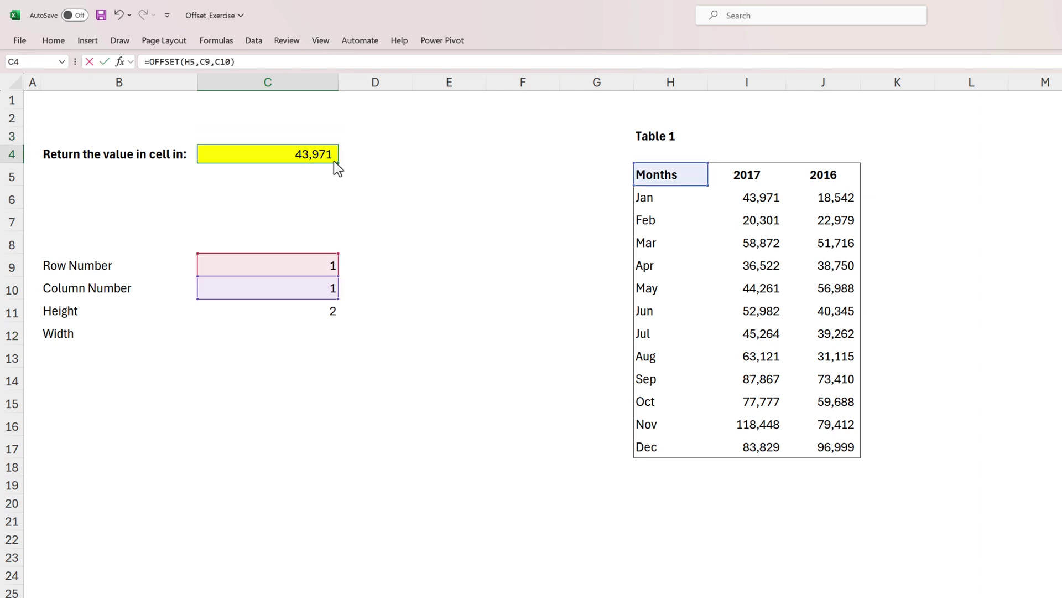
pyautogui.press('Left')
pyautogui.write(',')
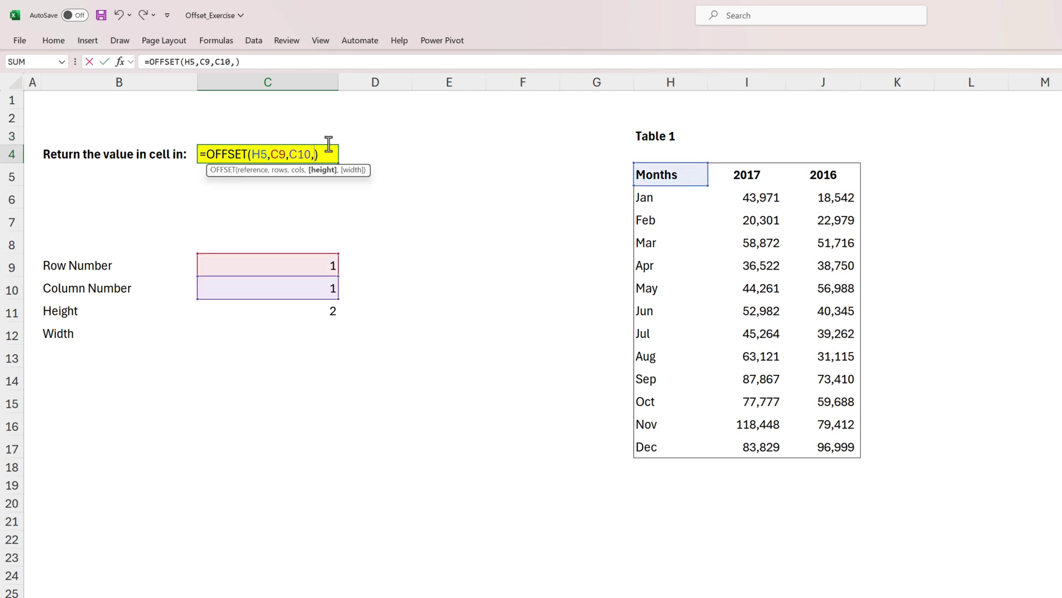
pyautogui.click(311, 307)
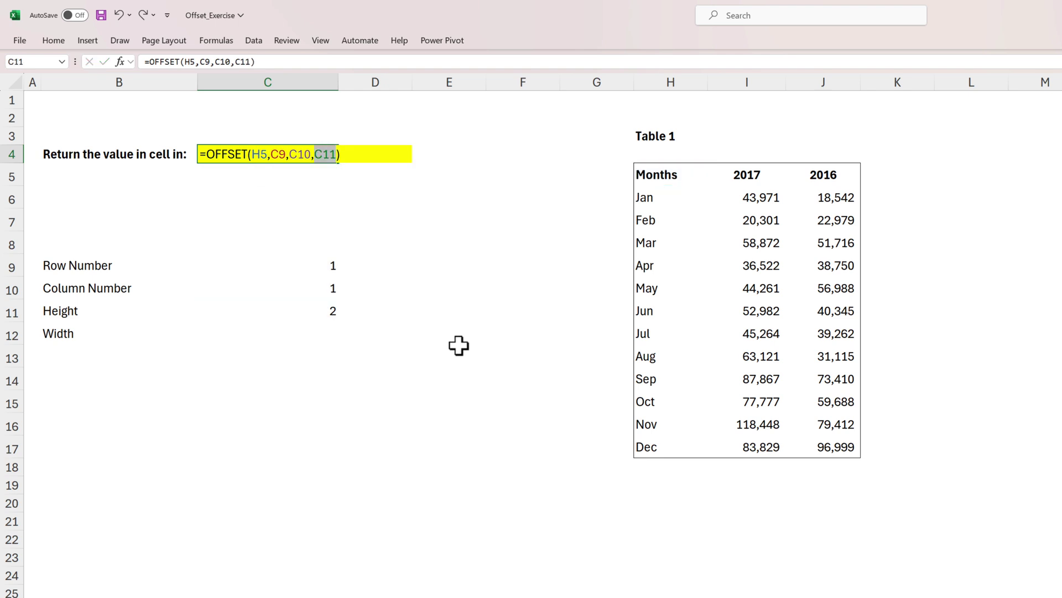
pyautogui.press('Return')
pyautogui.press('Down')
pyautogui.press('Up')
pyautogui.press('Up')
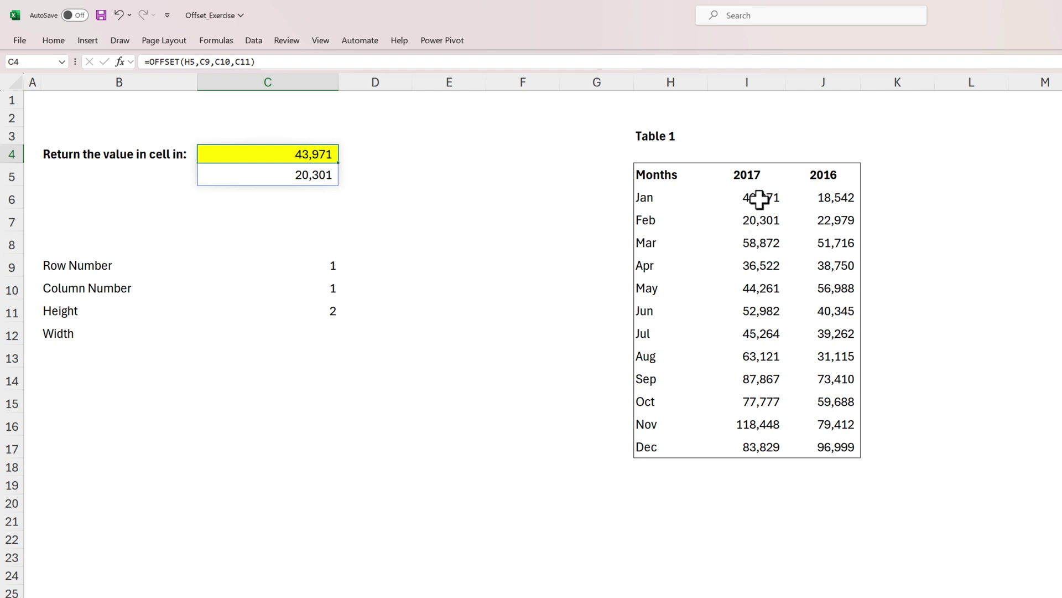
# - Set the Height value in C11 to 3 and check the formula result from C4
pyautogui.click(322, 311)
pyautogui.write('3')
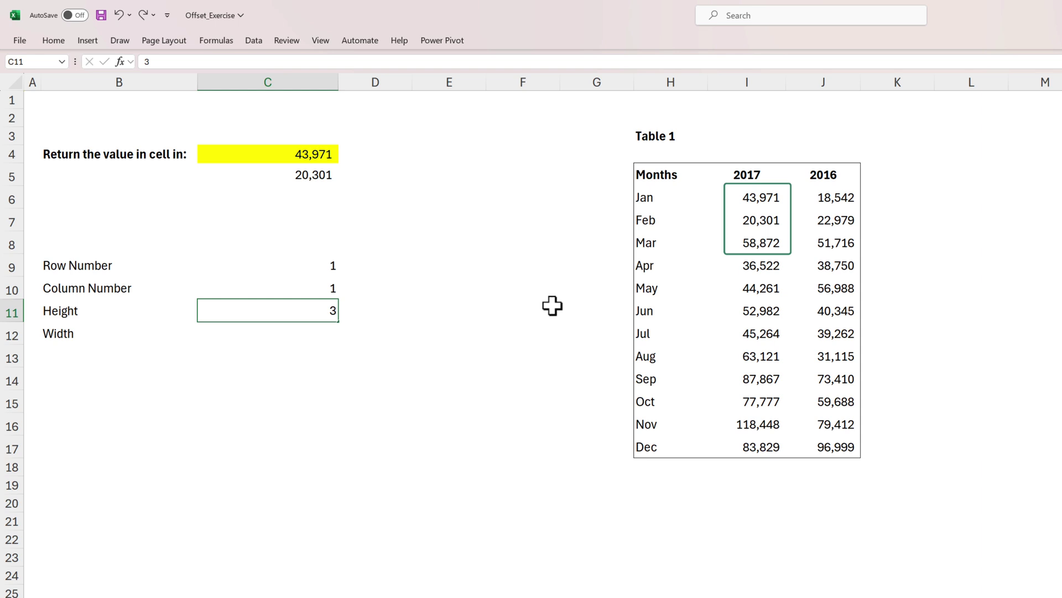
pyautogui.press('Return')
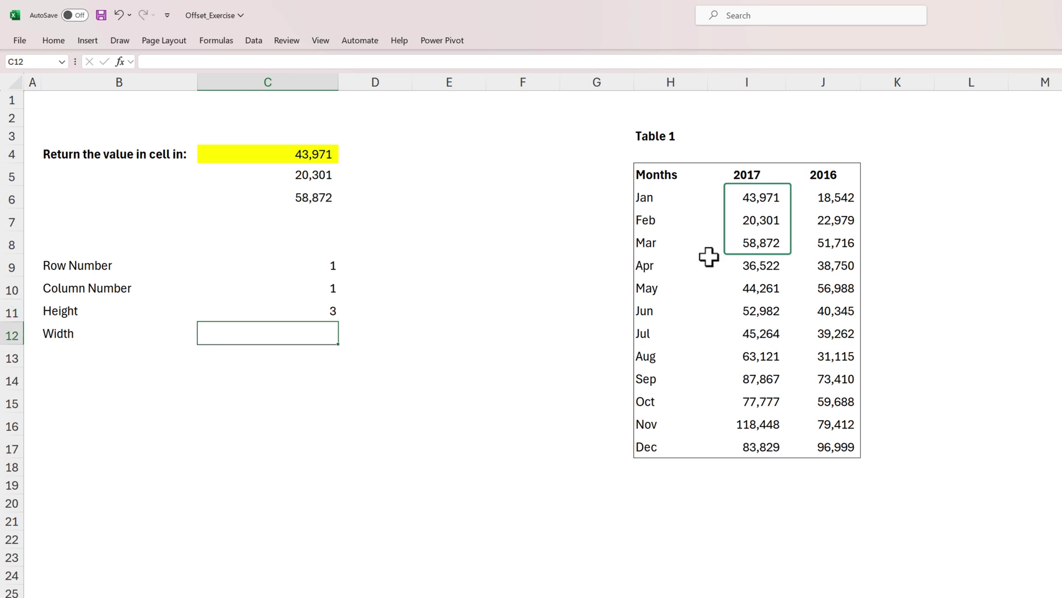
pyautogui.click(289, 156)
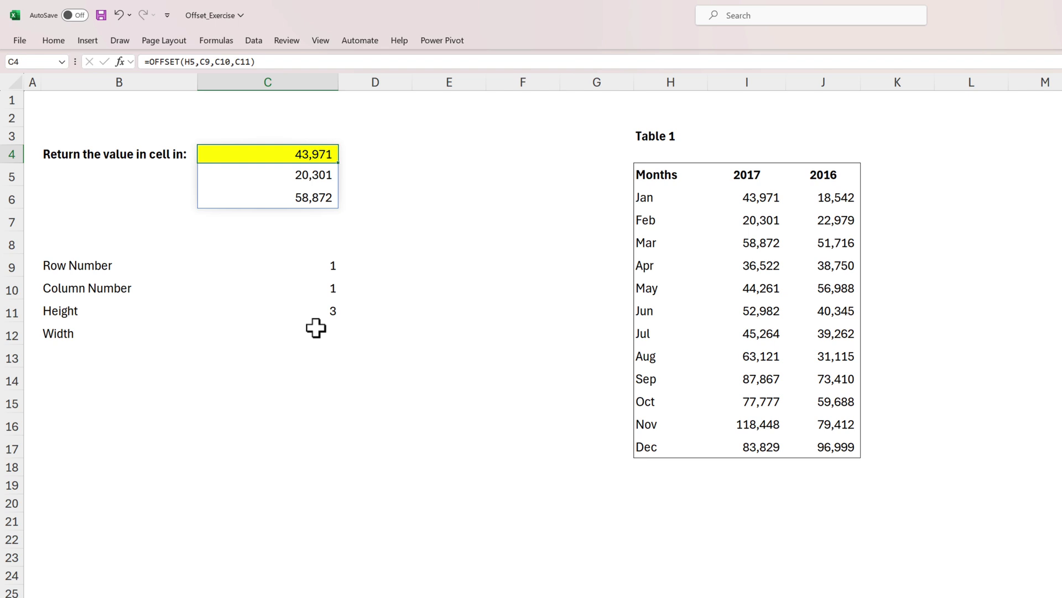
# - Highlight the Jan to Mar values for 2017 and 2016, and set the Width value in C12 to 2
pyautogui.moveTo(763, 207); pyautogui.dragTo(764, 241)
pyautogui.moveTo(754, 197); pyautogui.dragTo(833, 241)
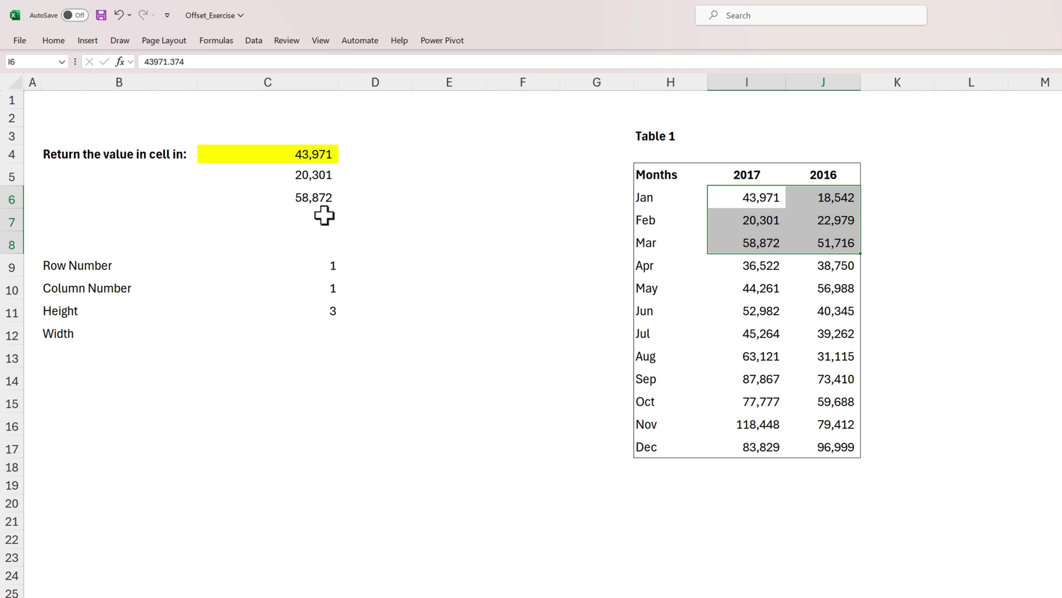
pyautogui.click(323, 332)
pyautogui.write('2')
pyautogui.press('Return')
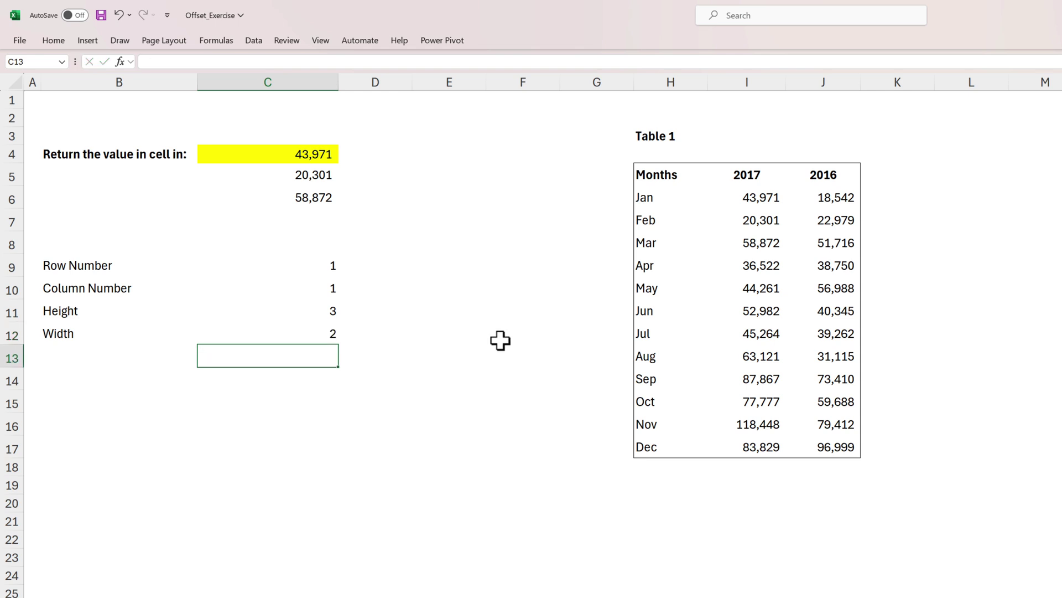
# - Add C12 as the width argument of the OFFSET formula in C4
pyautogui.click(311, 338)
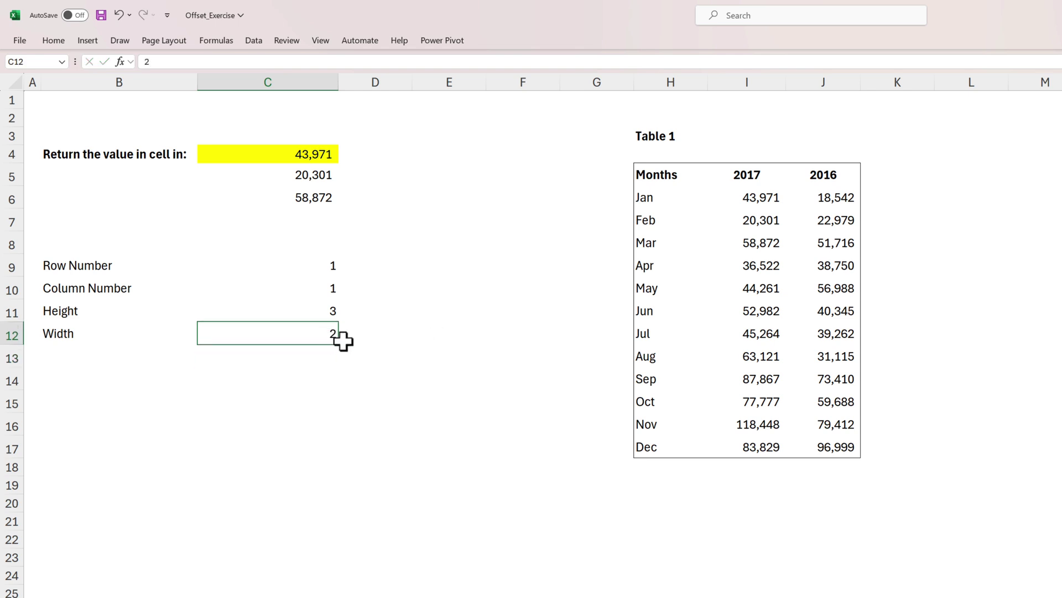
pyautogui.doubleClick(323, 159)
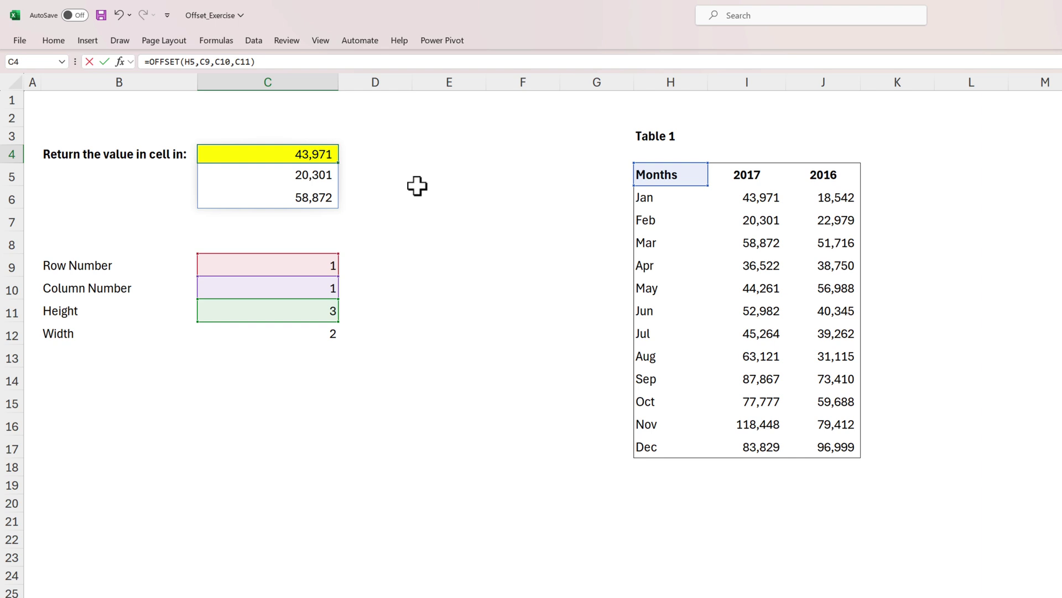
pyautogui.press('Left')
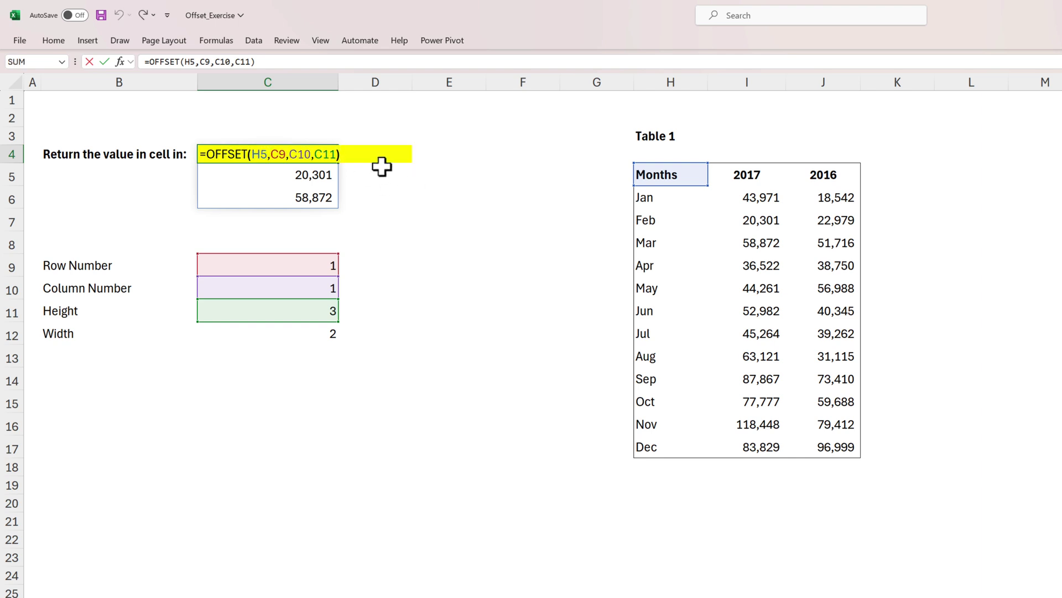
pyautogui.write(',')
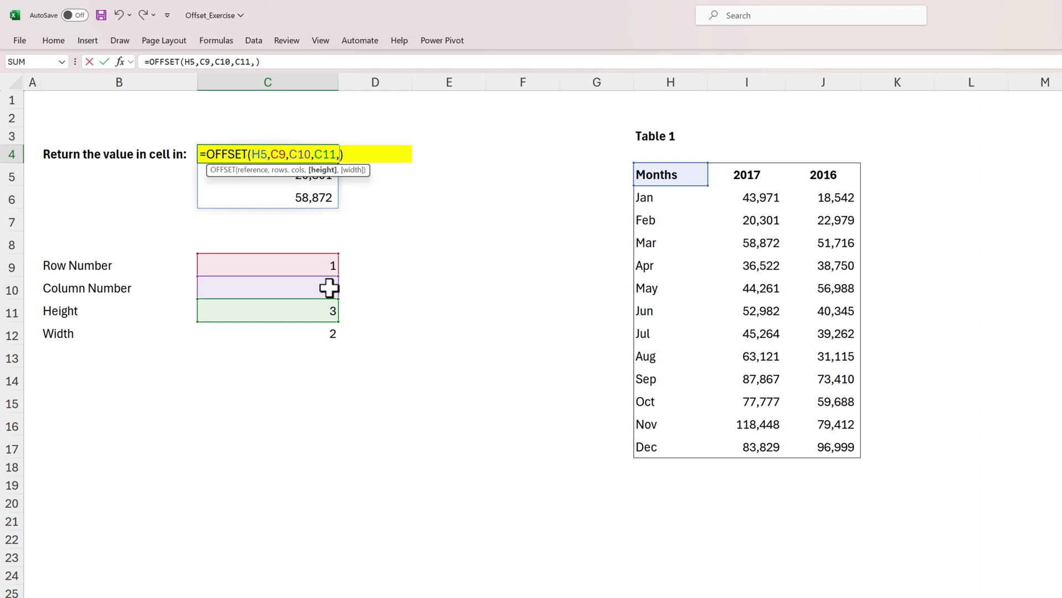
pyautogui.click(315, 339)
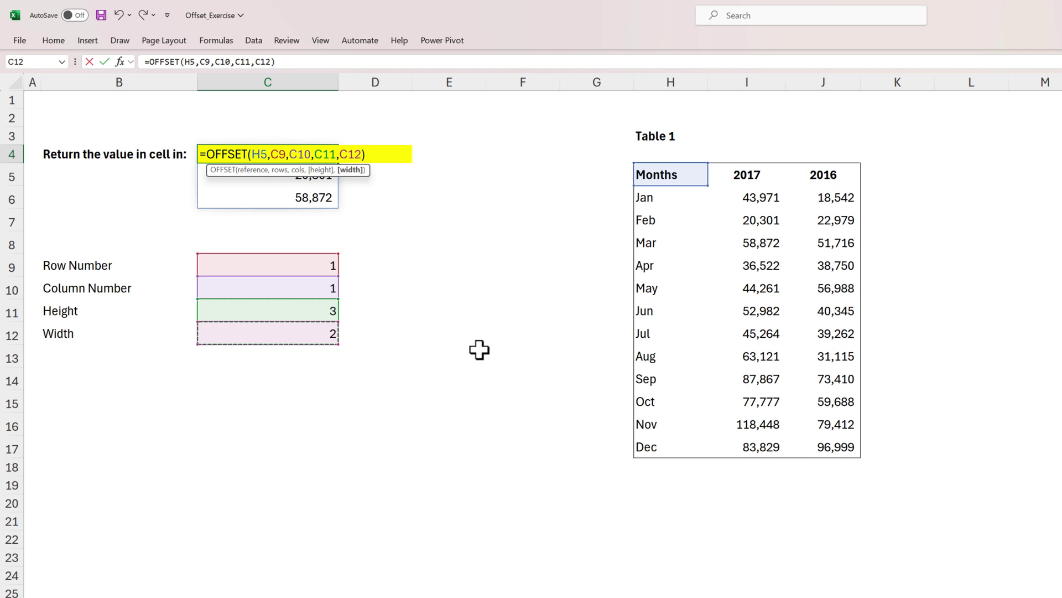
pyautogui.press('Return')
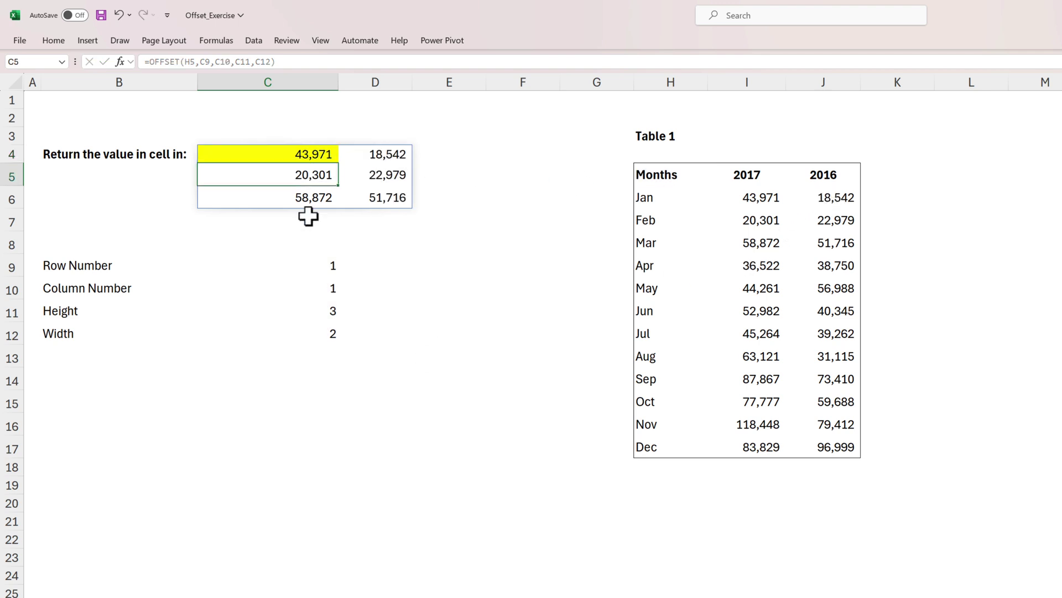
# - Review the row, column, height and width arguments of the OFFSET formula in C4 without changing it
pyautogui.press('Up')
pyautogui.press('F2')
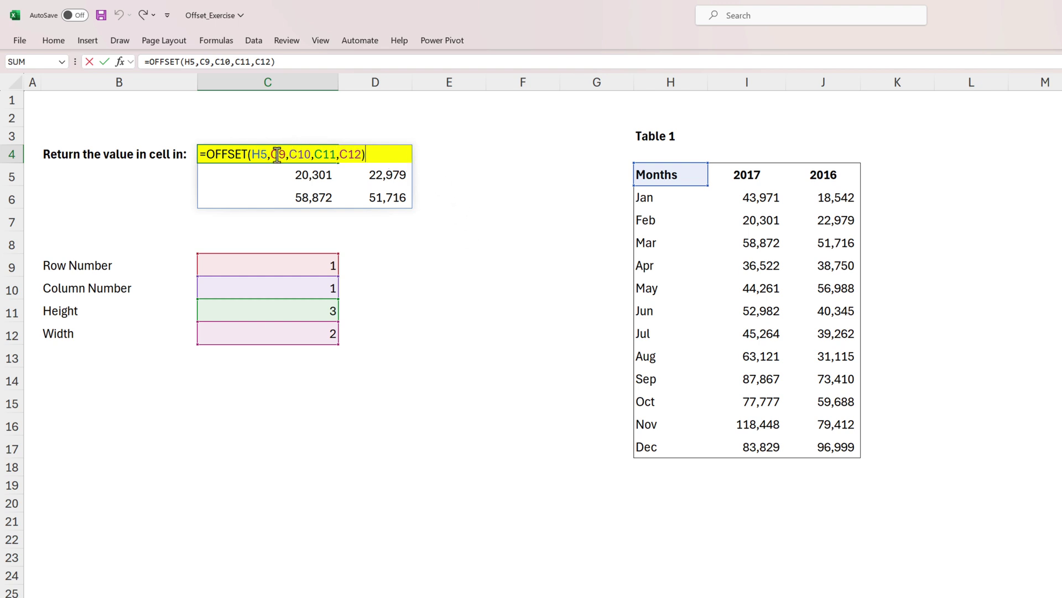
pyautogui.click(295, 155)
pyautogui.click(305, 154)
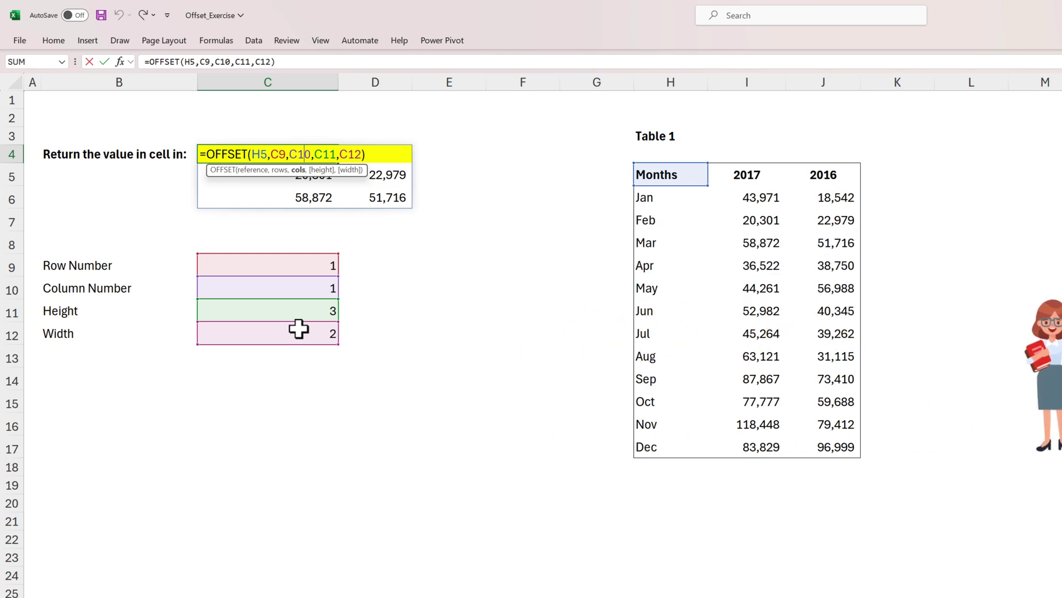
pyautogui.press('Return')
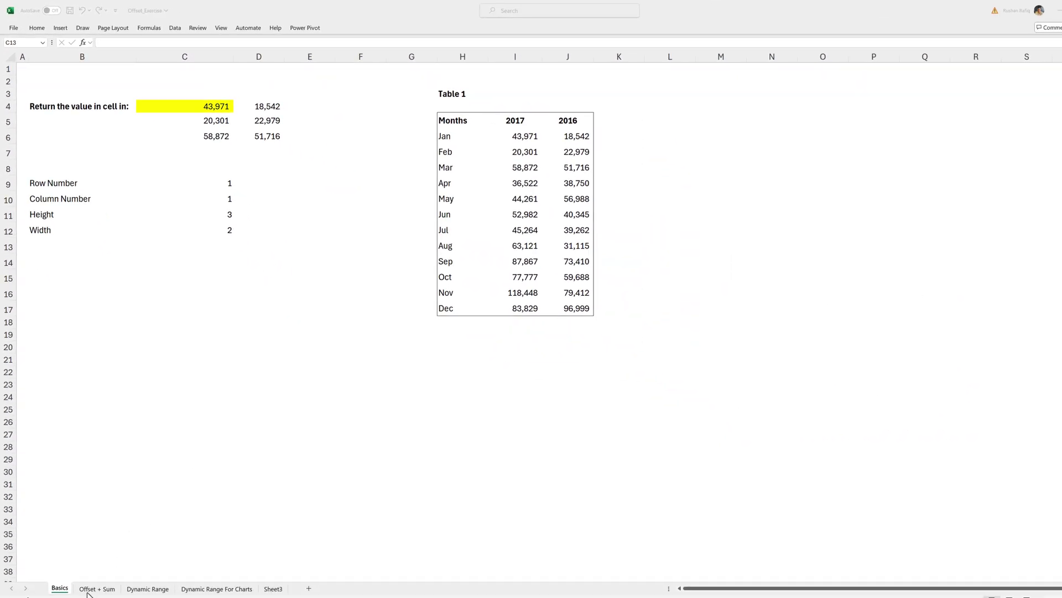
# - Switch to the Offset + Sum sheet and look over the month cell D5 and the YTD sales cell D7
pyautogui.click(90, 589)
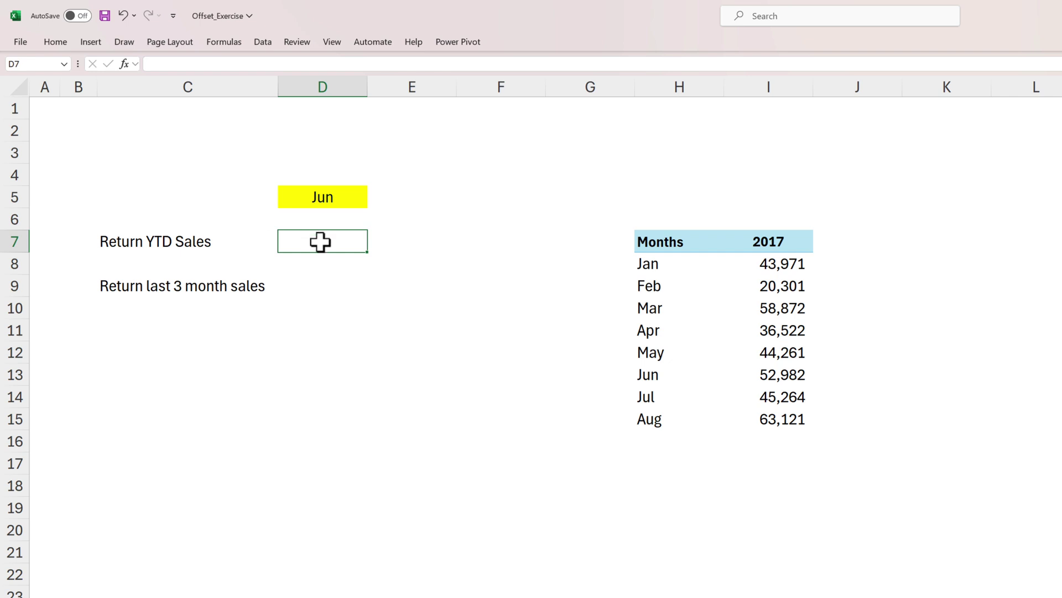
pyautogui.click(318, 197)
pyautogui.click(309, 242)
pyautogui.click(318, 201)
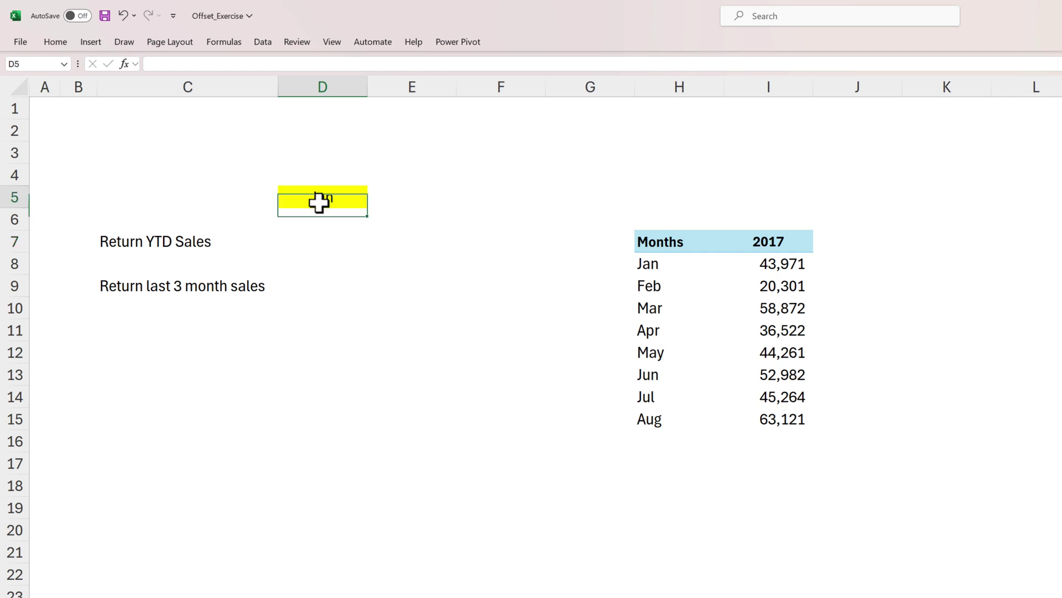
# - Enter the formula =SUM(I8:I13) in D7 to total the Jan to Jun sales
pyautogui.click(332, 248)
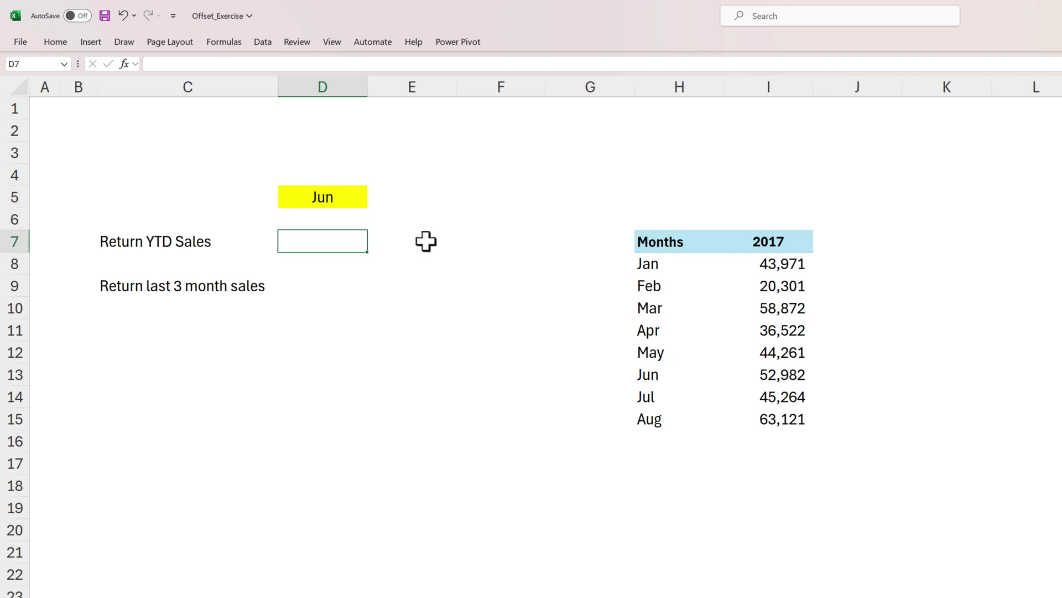
pyautogui.write('=sum')
pyautogui.press('Tab')
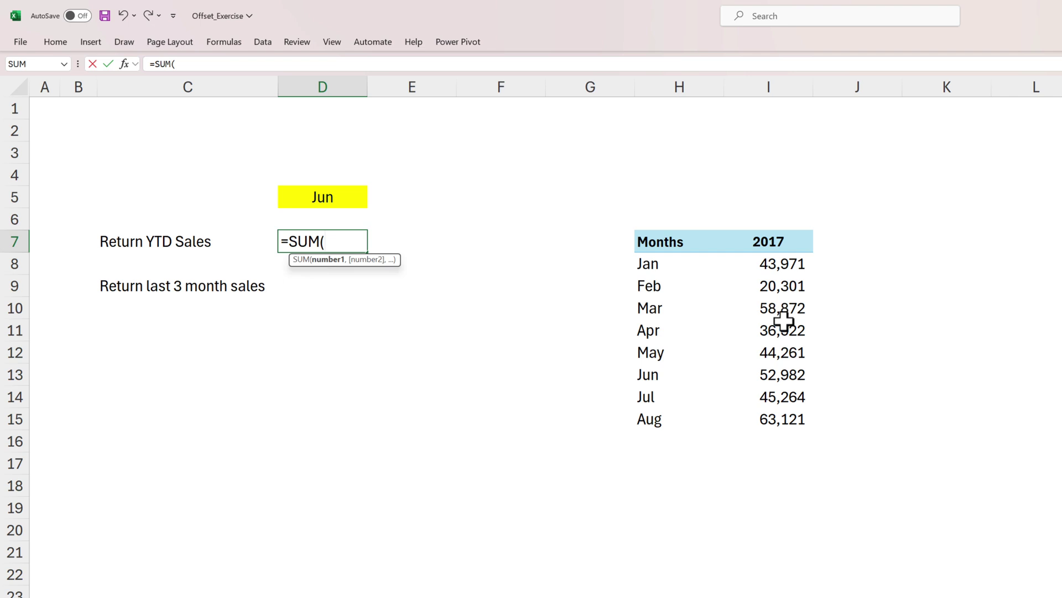
pyautogui.click(768, 263)
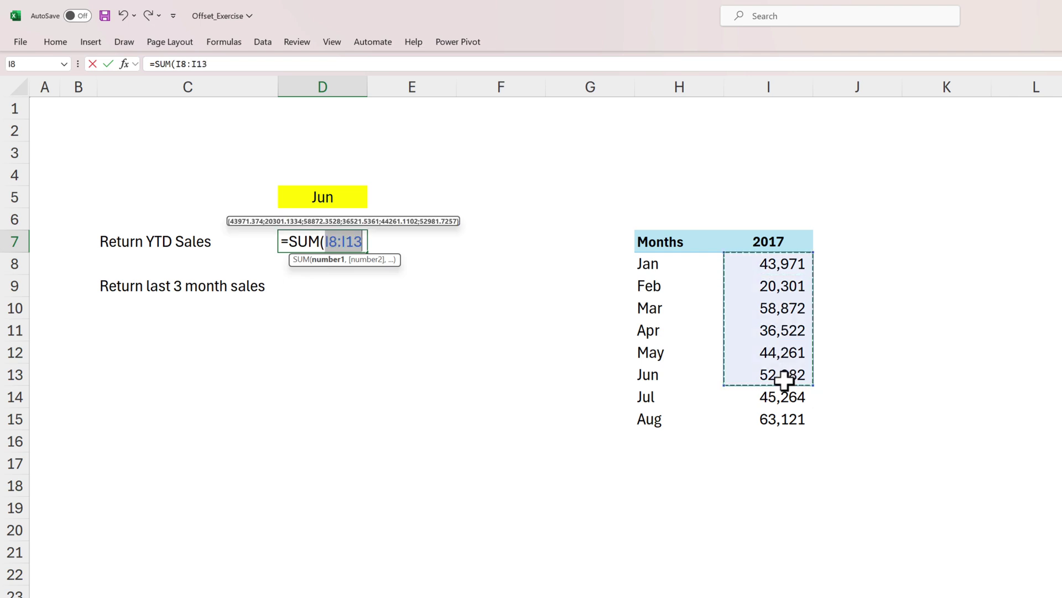
pyautogui.write(')')
pyautogui.press('Return')
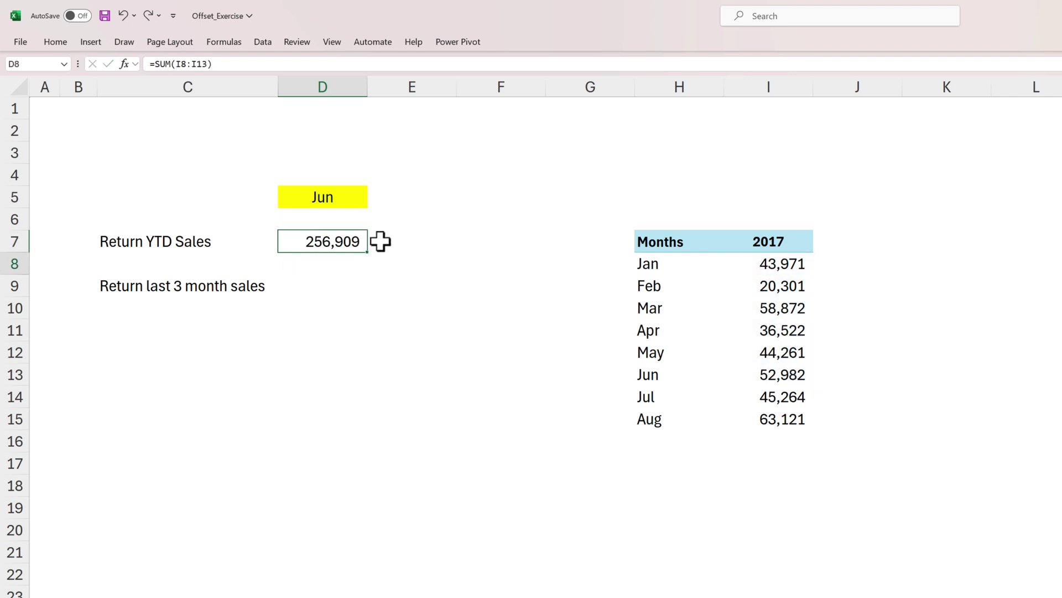
# - Test the SUM formula by changing the month in D5 to Jul and restoring it to Jun
pyautogui.click(336, 198)
pyautogui.write('Jul')
pyautogui.press('Return')
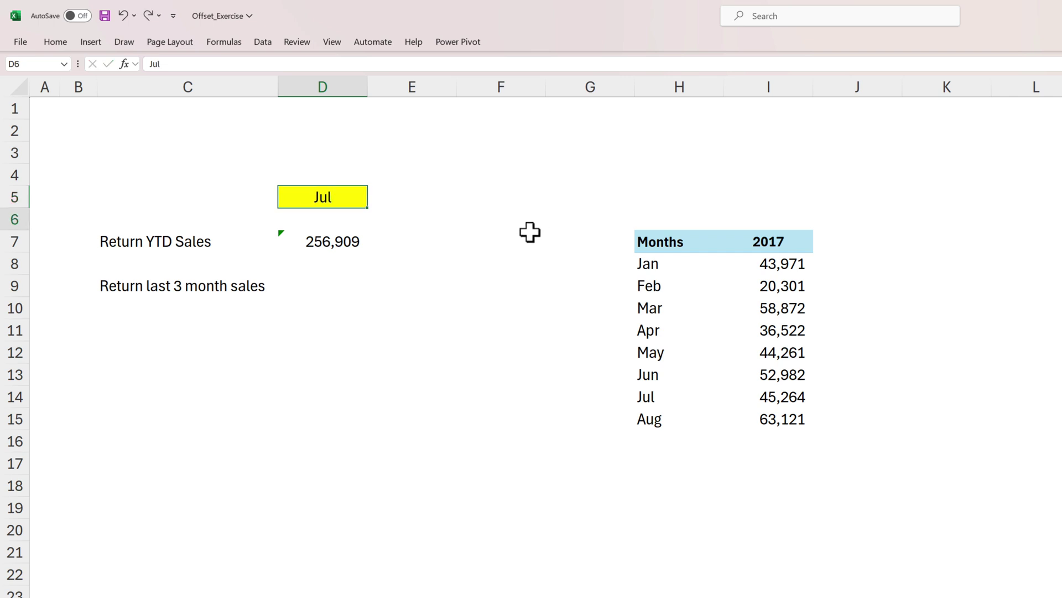
pyautogui.click(321, 241)
pyautogui.click(328, 191)
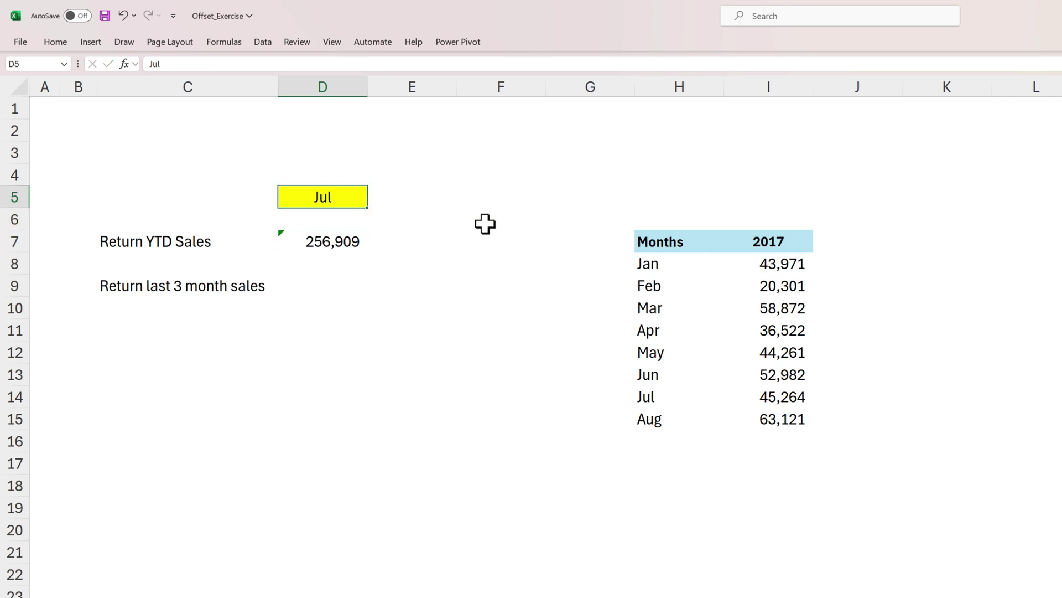
pyautogui.write('Jun')
pyautogui.press('Return')
# - Replace the formula in D7 with =OFFSET(H7,1,1,6) to return the Jan to Jun sales values
pyautogui.press('Down')
pyautogui.write('=off')
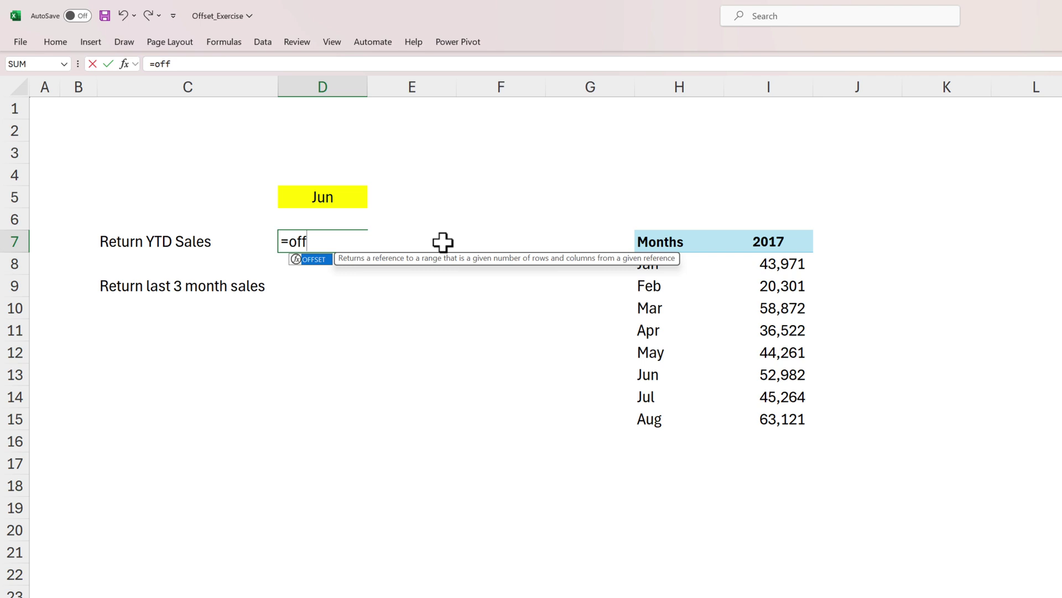
pyautogui.press('Tab')
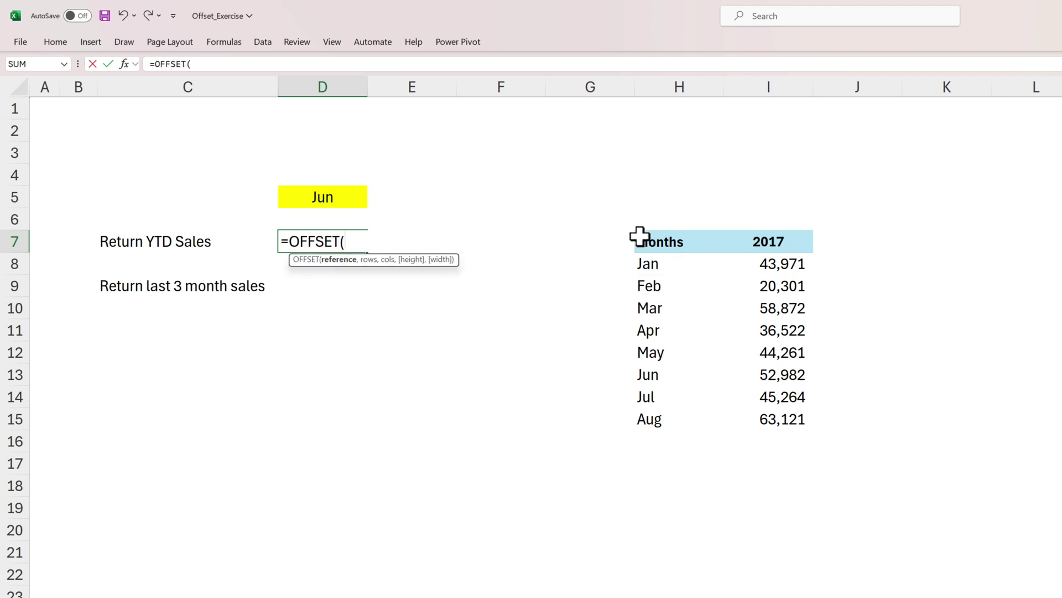
pyautogui.click(722, 244)
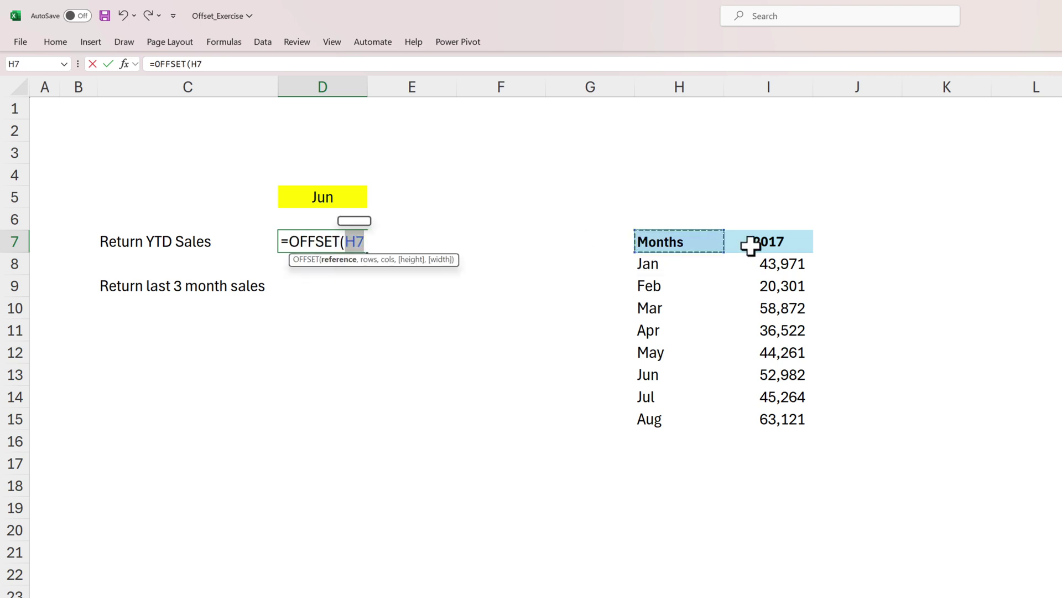
pyautogui.write(',')
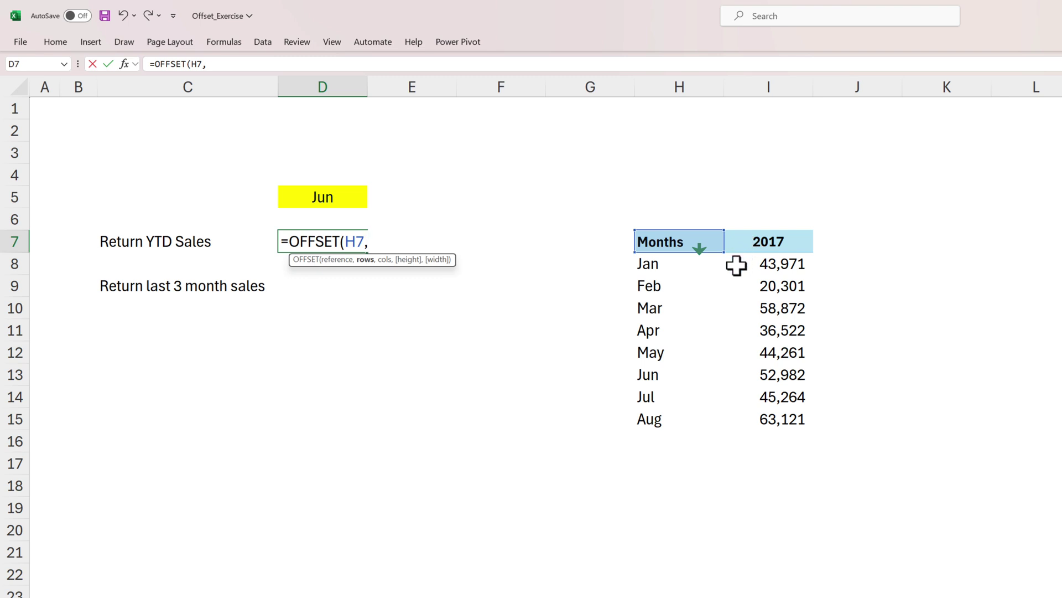
pyautogui.write('1,1')
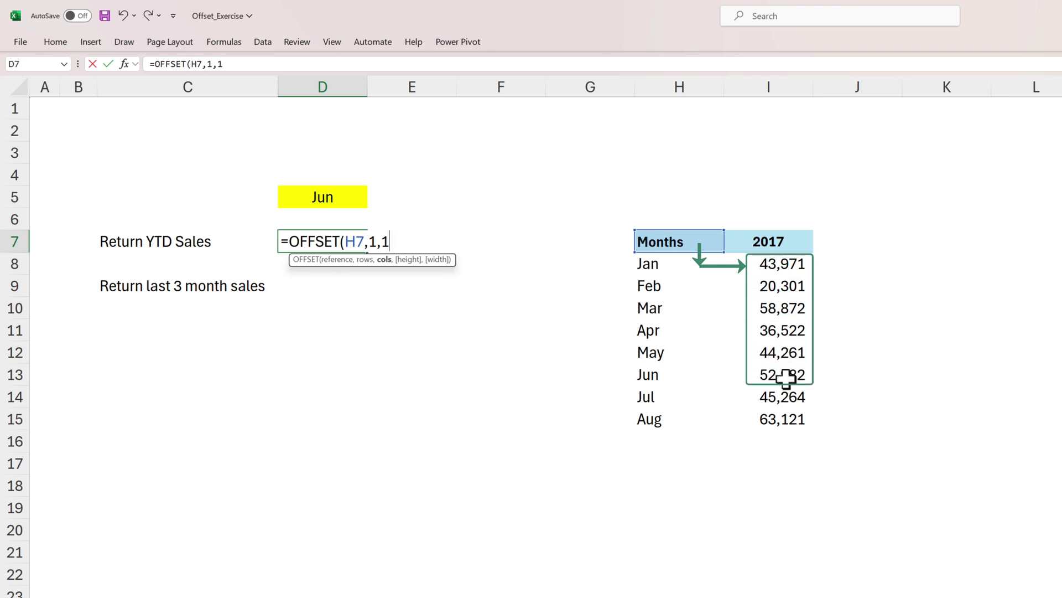
pyautogui.write(',6)')
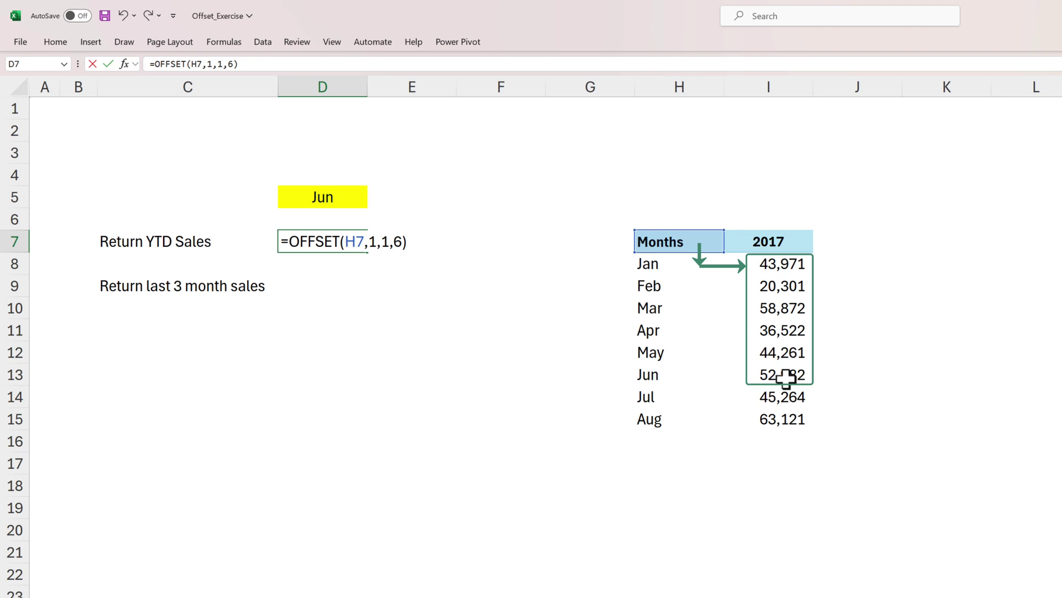
pyautogui.press('Return')
pyautogui.press('Up')
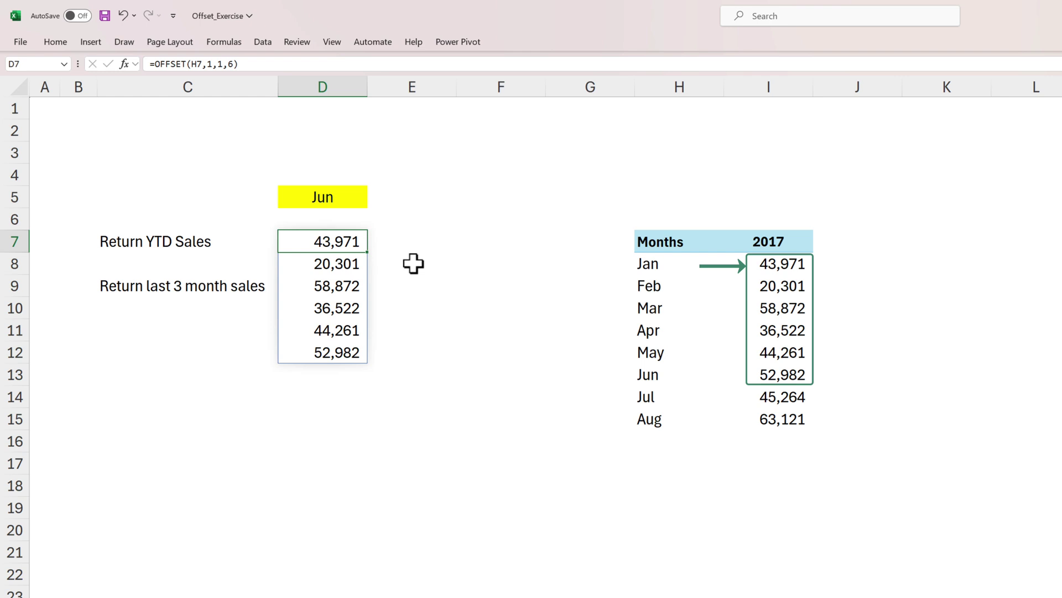
# - Examine the spilled sales values in D7:D12 and the month in D5
pyautogui.moveTo(340, 239); pyautogui.dragTo(348, 351)
pyautogui.click(346, 242)
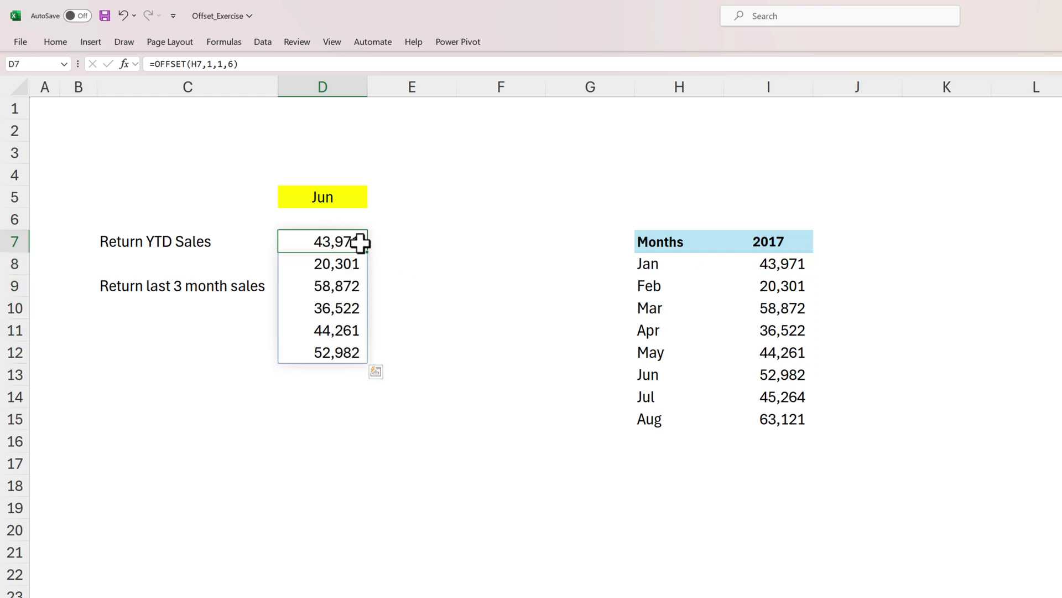
pyautogui.click(344, 199)
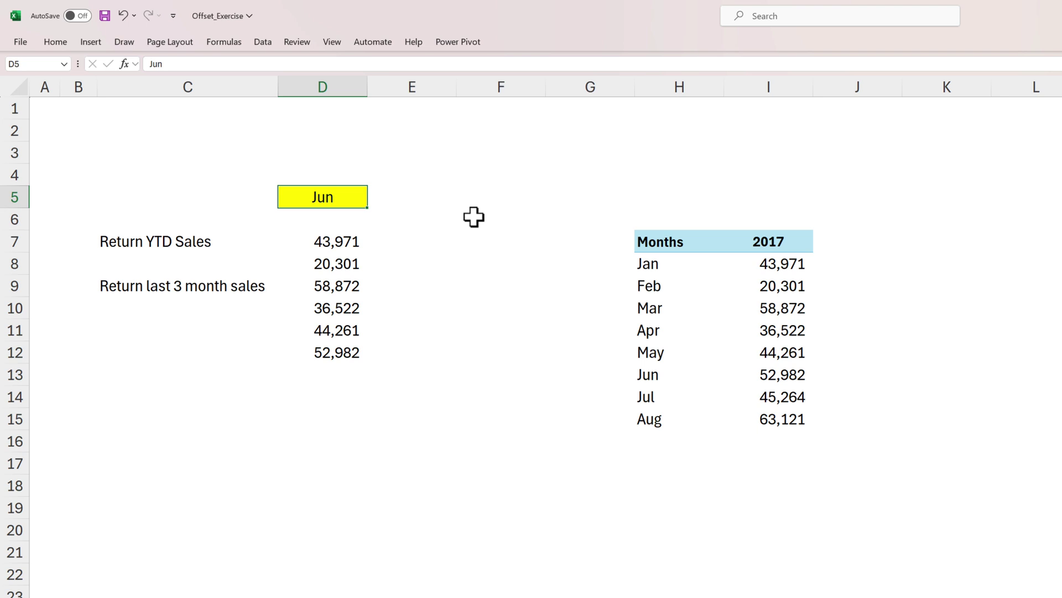
# - Test the fixed-height OFFSET formula by changing the month in D5 to Jul and restoring it to Jun
pyautogui.hotkey('ctrl', 'z')
pyautogui.press('Return')
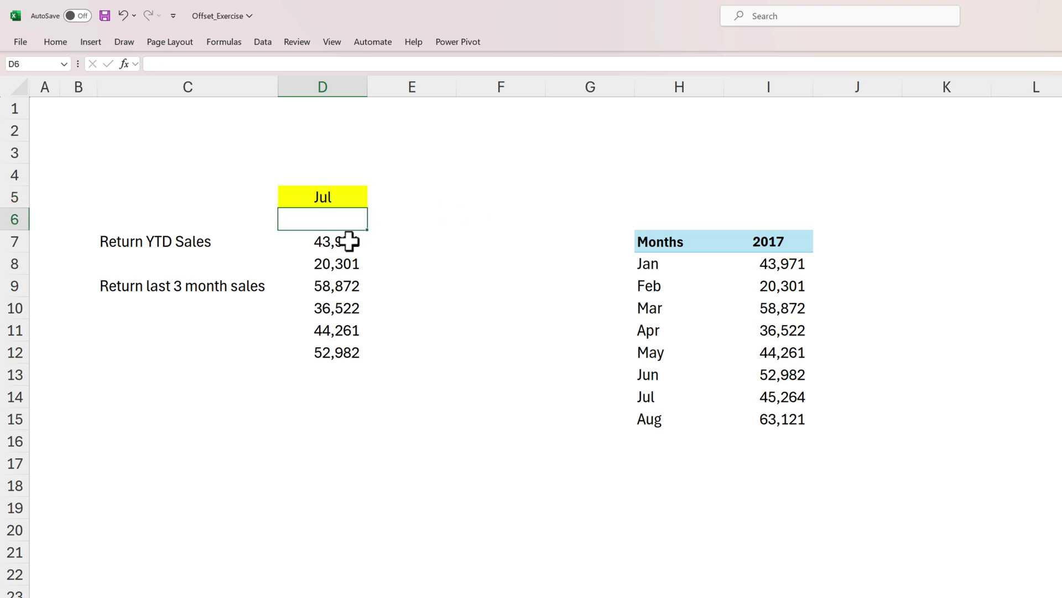
pyautogui.click(322, 194)
pyautogui.press('F2')
pyautogui.press('BackSpace')
pyautogui.write('n')
pyautogui.press('Return')
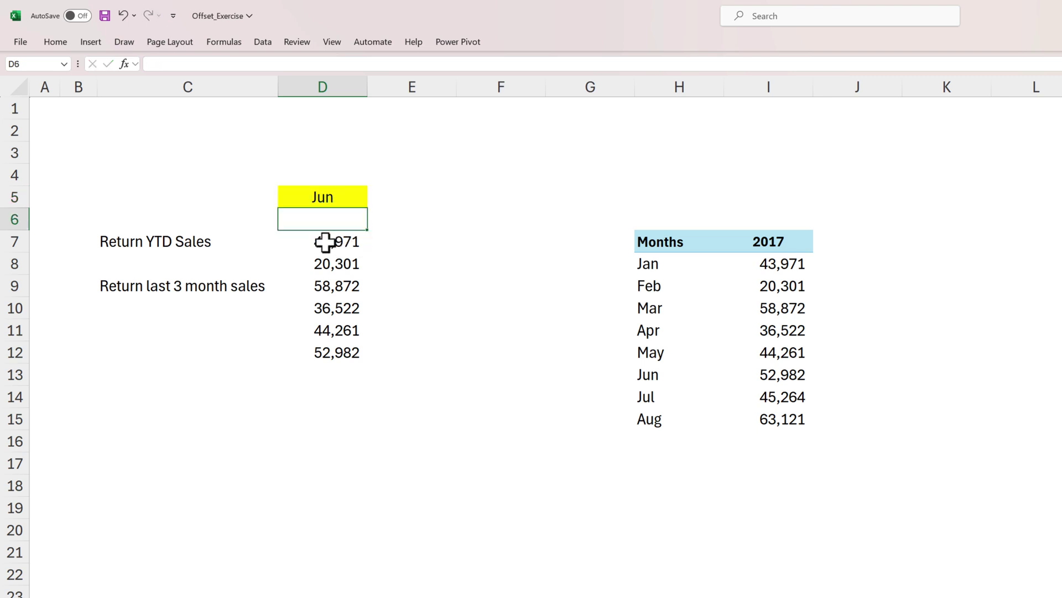
# - Replace the fixed height of 6 in D7's OFFSET formula with MATCH(D5,H8:H17,0)
pyautogui.press('Down')
pyautogui.press('F2')
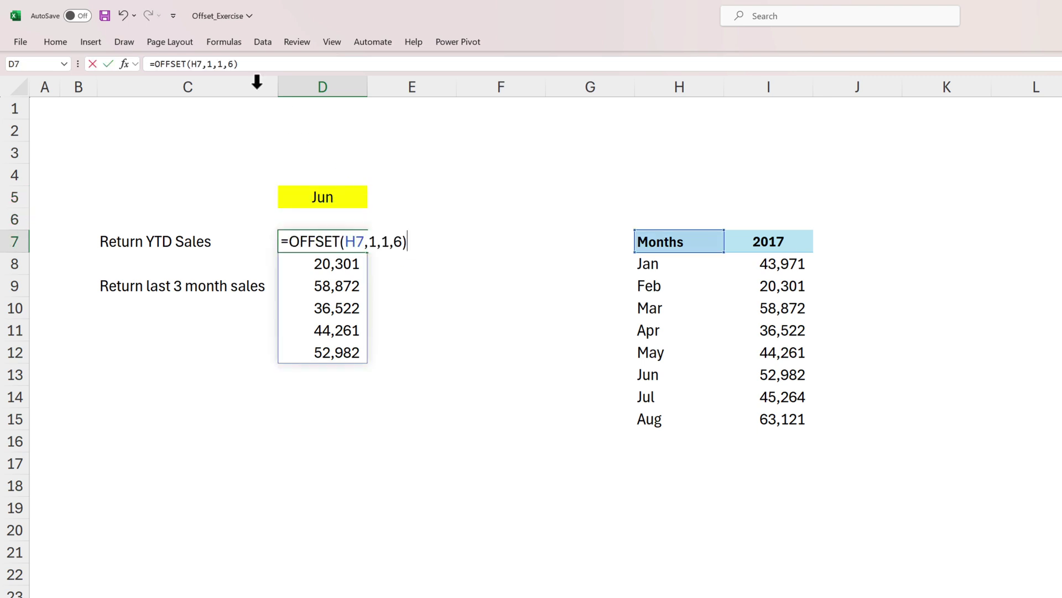
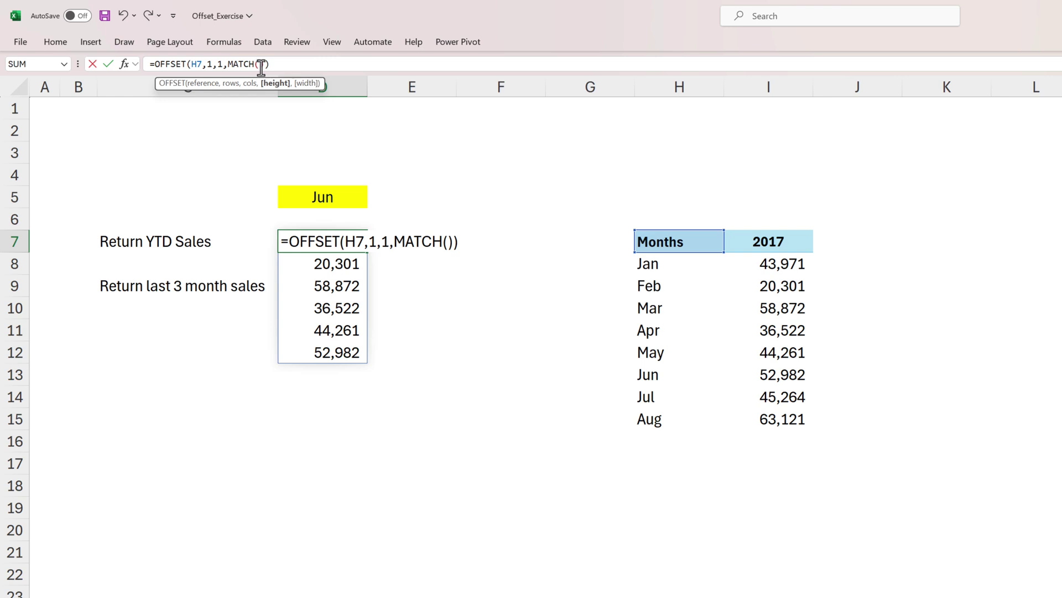
pyautogui.press('Left')
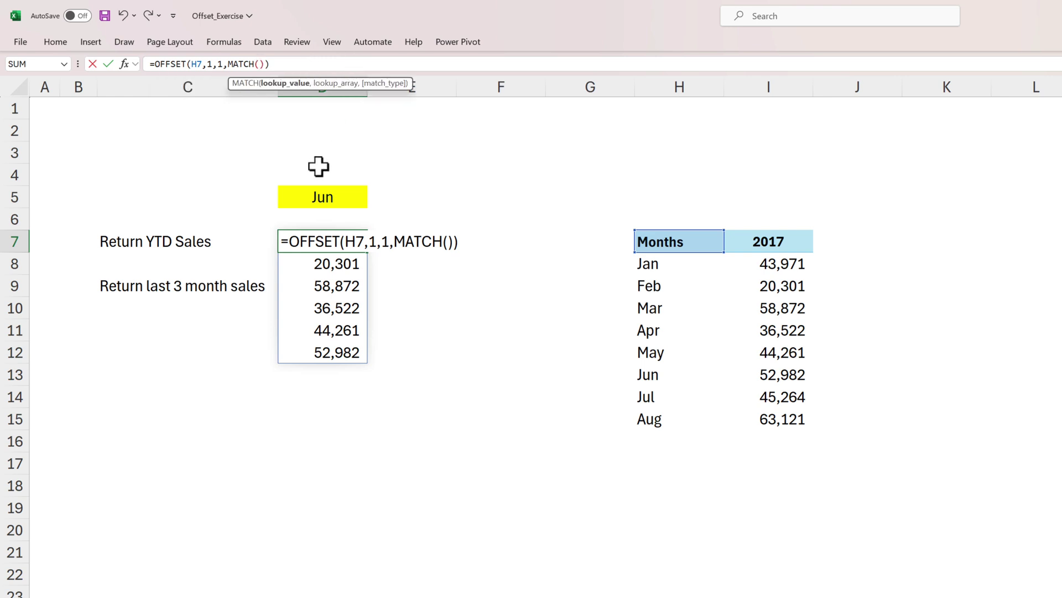
pyautogui.click(315, 204)
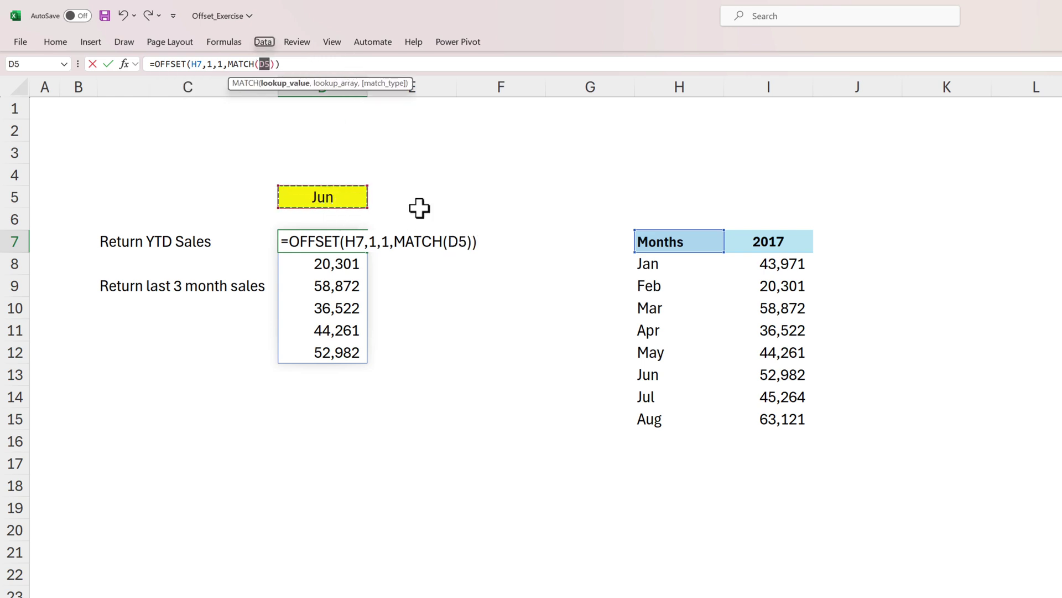
pyautogui.write(',')
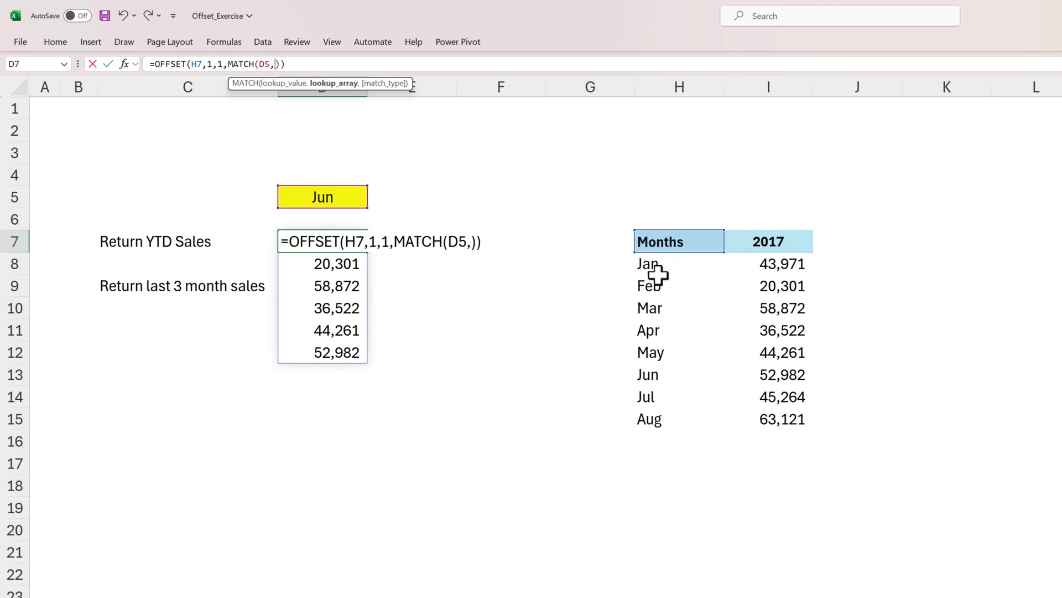
pyautogui.moveTo(654, 268); pyautogui.dragTo(669, 462)
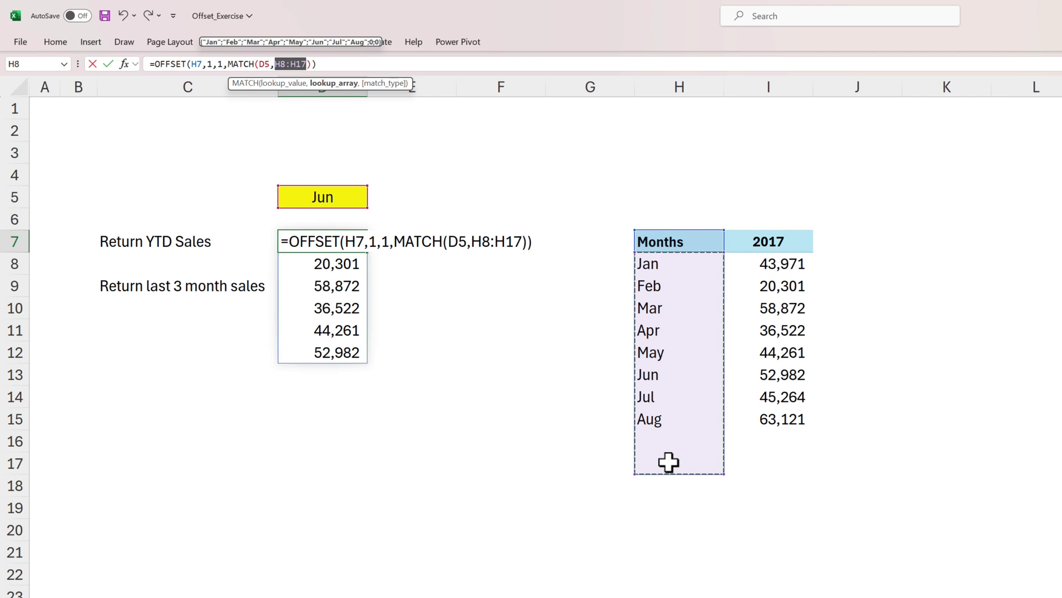
pyautogui.write(',0')
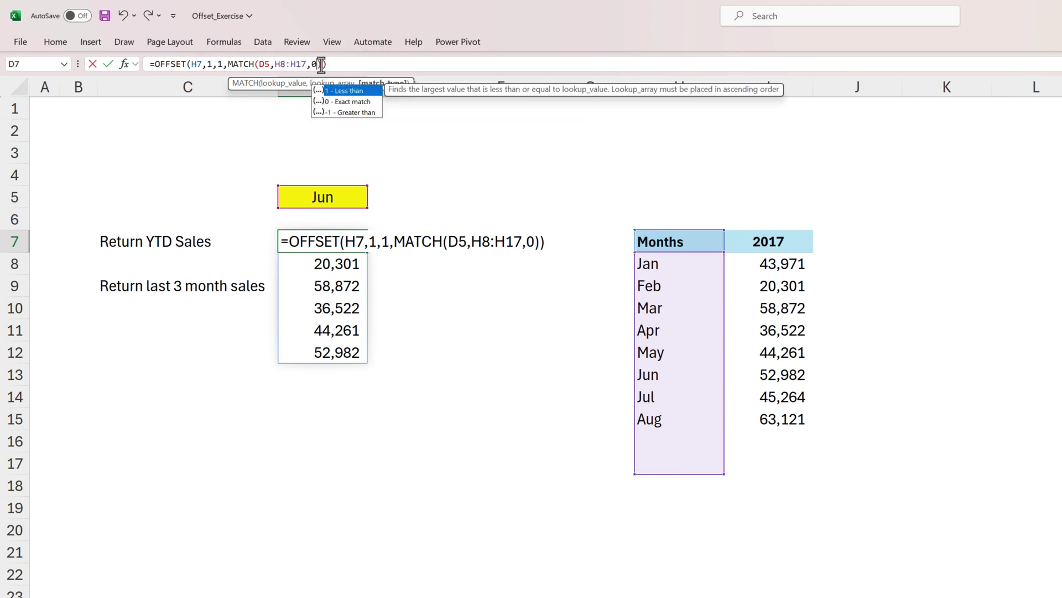
pyautogui.moveTo(317, 64); pyautogui.dragTo(228, 64)
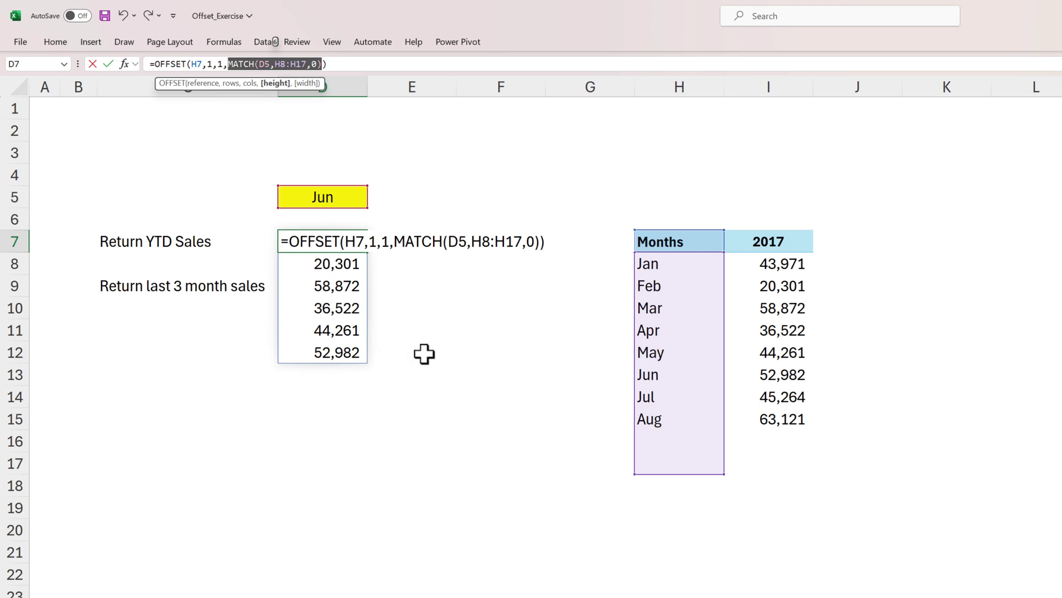
pyautogui.press('Return')
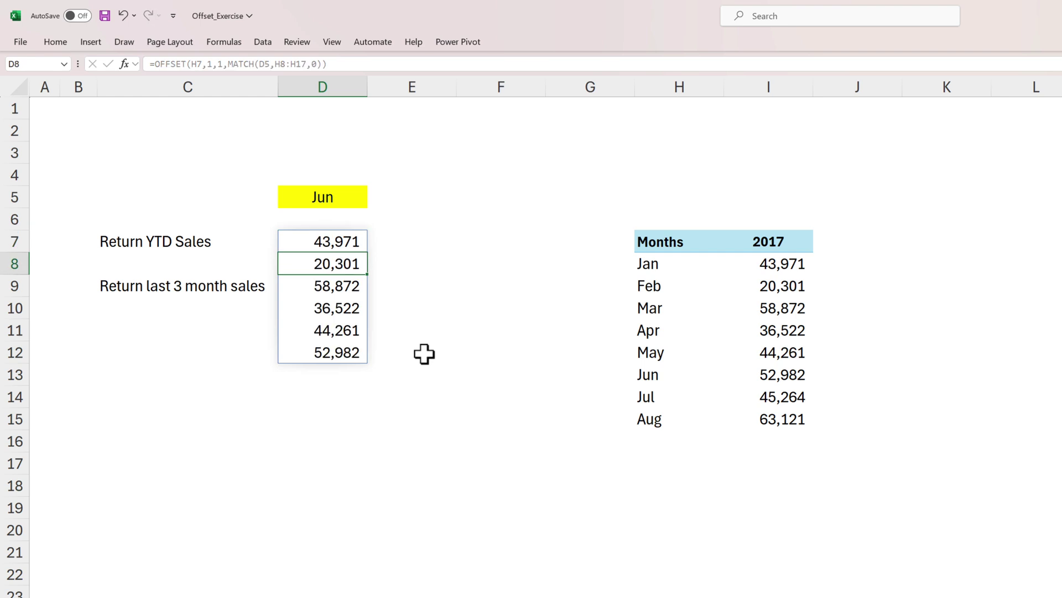
# - Select the spilled values in D7:D12, and set the month in D5 to Jul to test the dynamic height
pyautogui.moveTo(346, 239); pyautogui.dragTo(345, 348)
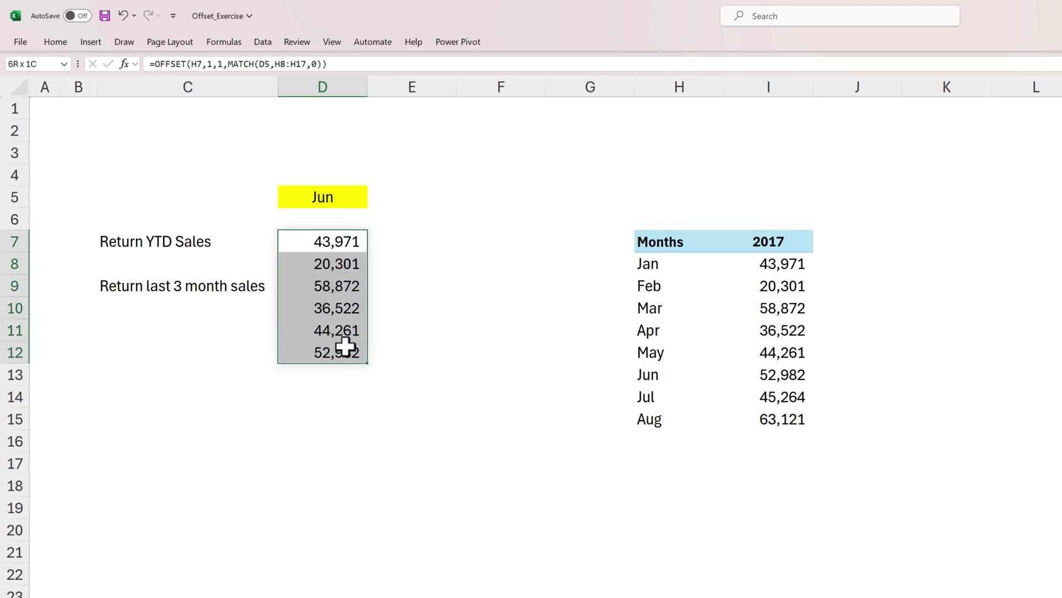
pyautogui.click(310, 201)
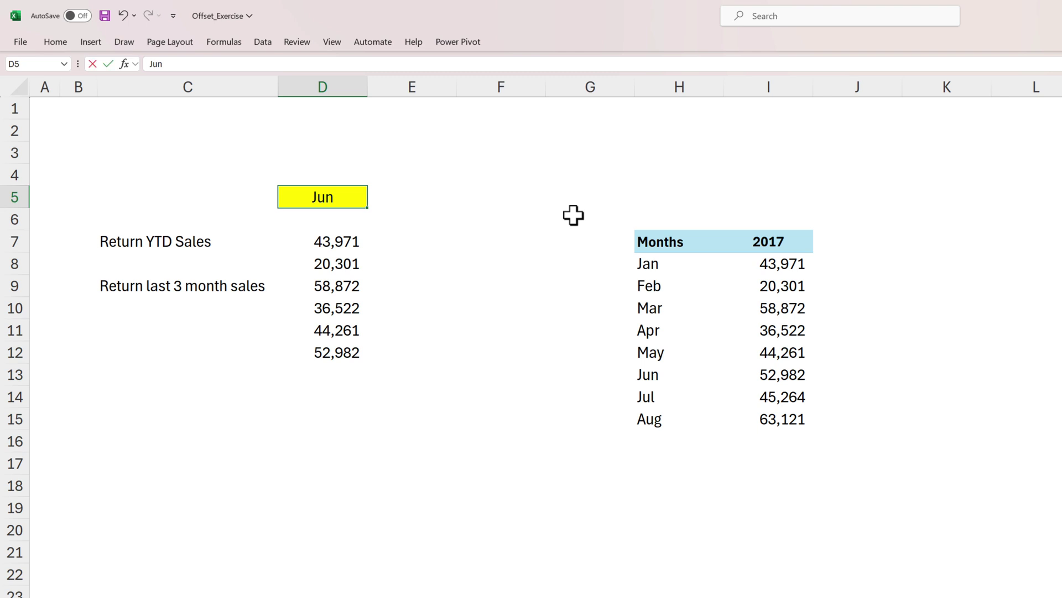
pyautogui.write('Jul')
pyautogui.hotkey('ctrl', 'Return')
# - Wrap the D7 formula in SUM so it reads =SUM(OFFSET(H7,1,1,MATCH(D5,H8:H17,0)))
pyautogui.press('Down')
pyautogui.press('Down')
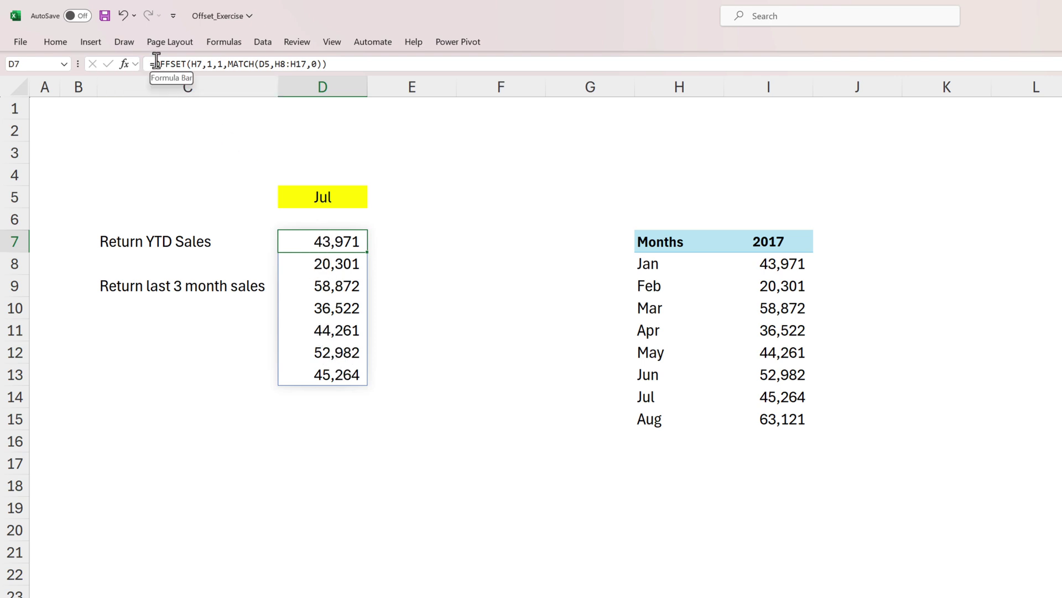
pyautogui.click(295, 77)
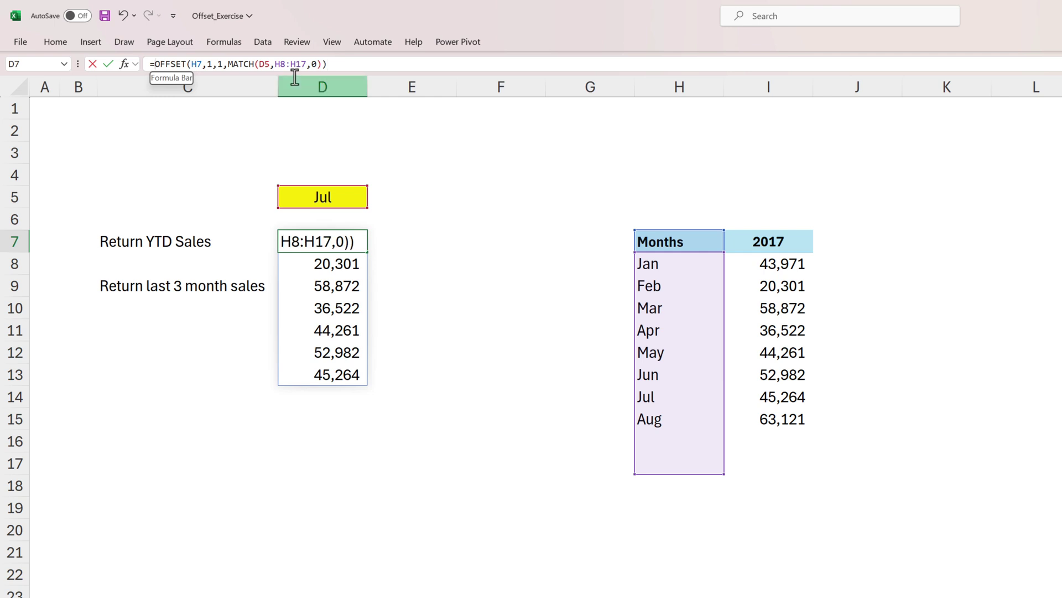
pyautogui.press('Home')
pyautogui.write('sum')
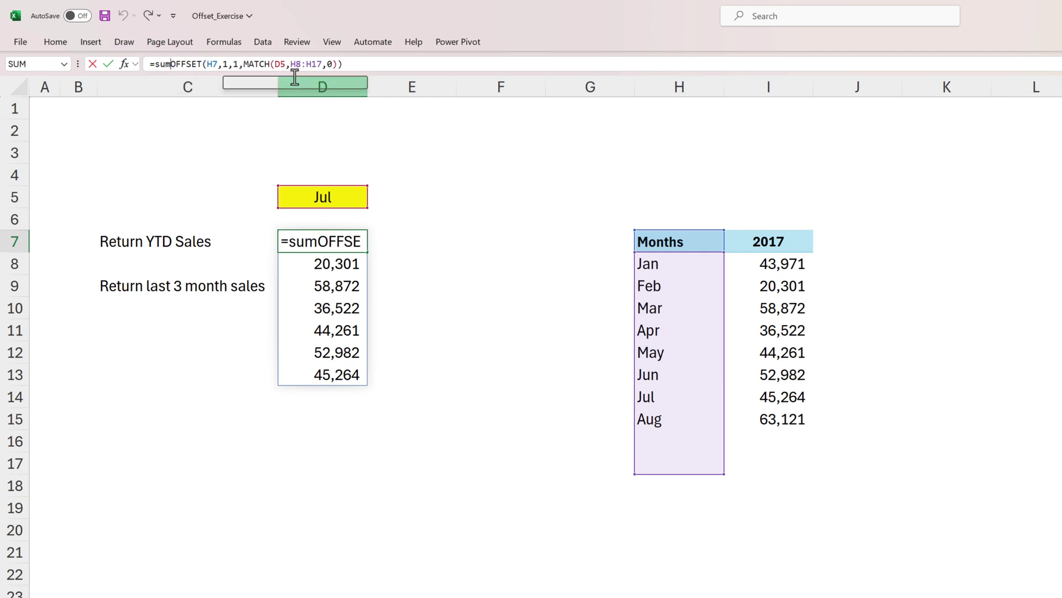
pyautogui.press('Tab')
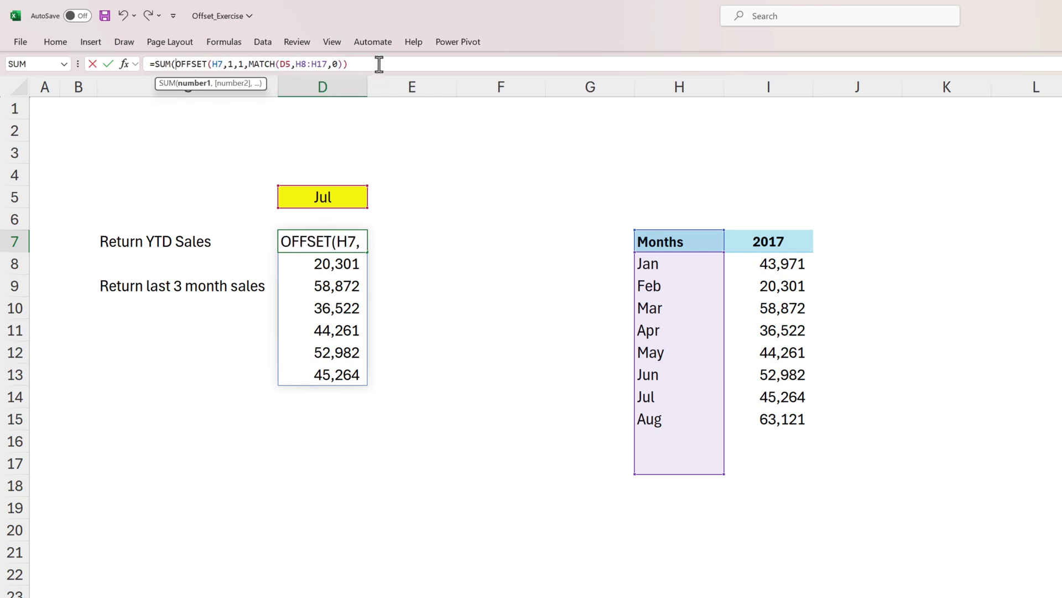
pyautogui.click(381, 65)
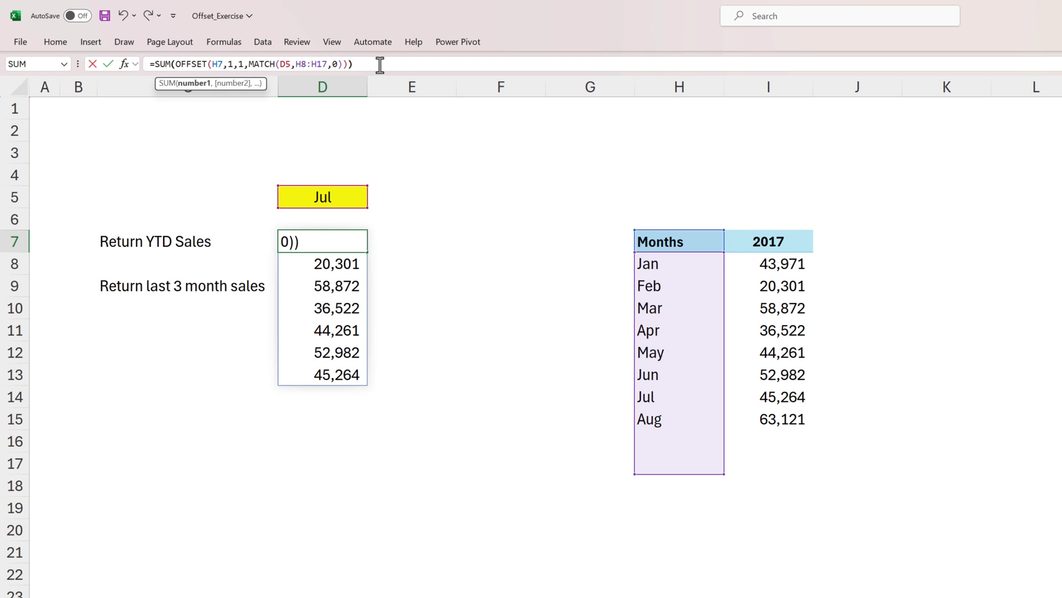
pyautogui.write(')')
pyautogui.press('Return')
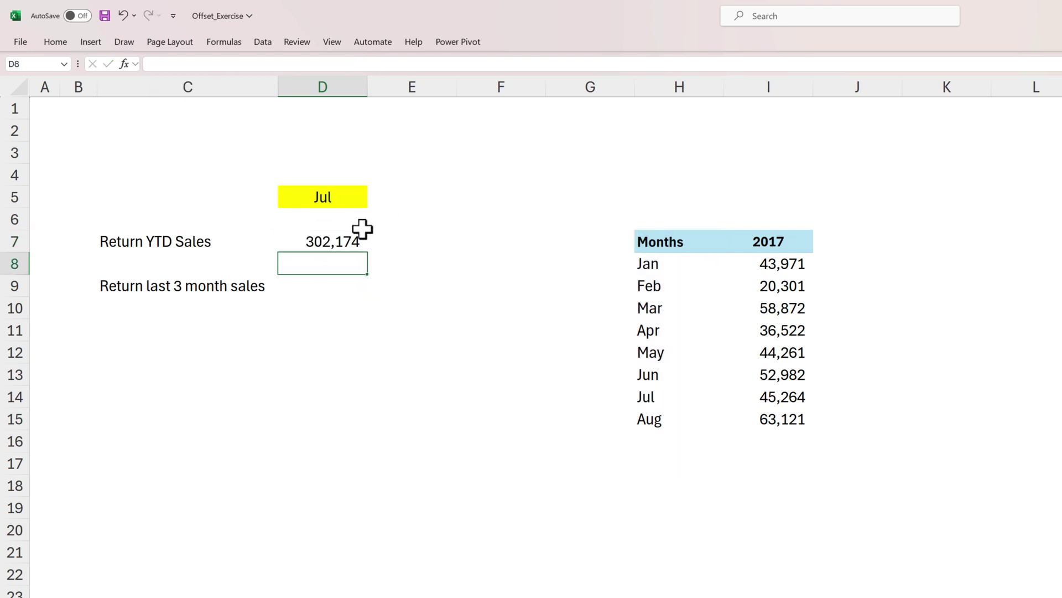
# - Set the month in D5 to Jun to test the YTD total formula in D7
pyautogui.click(346, 244)
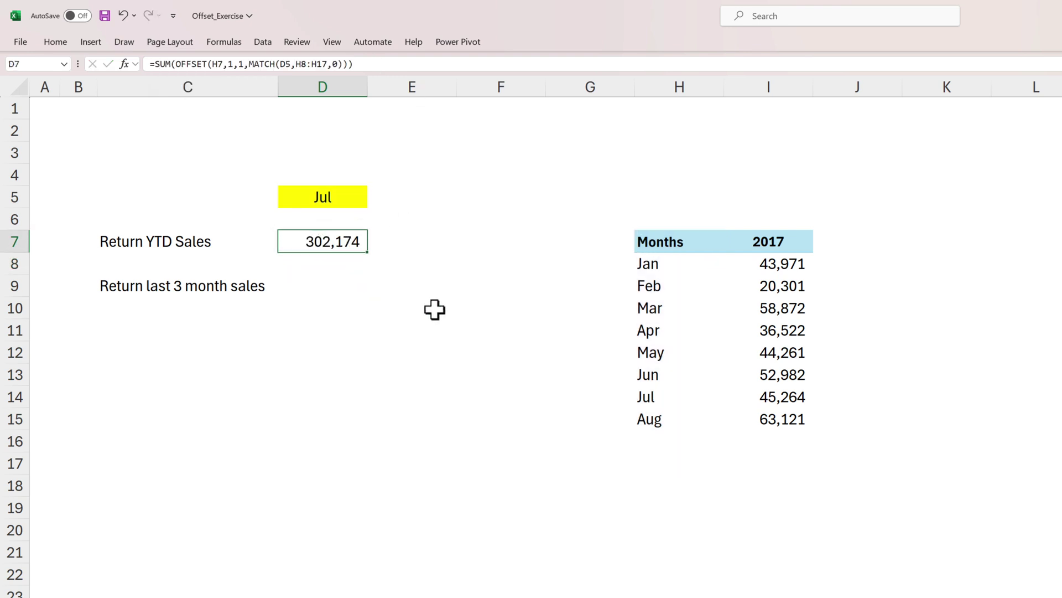
pyautogui.click(354, 196)
pyautogui.press('F2')
pyautogui.press('BackSpace')
pyautogui.press('BackSpace')
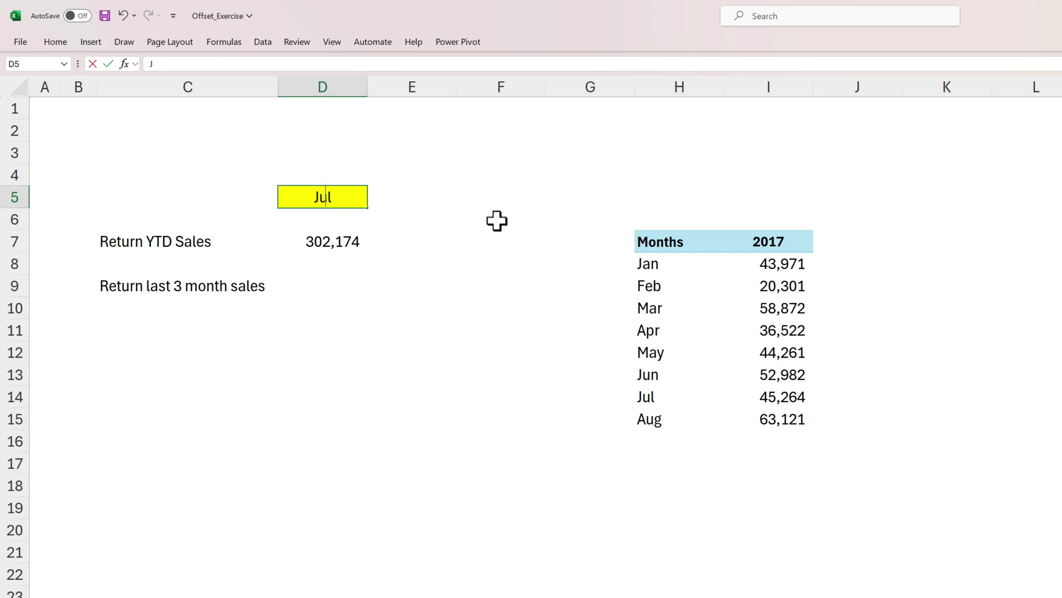
pyautogui.write('un')
pyautogui.press('Return')
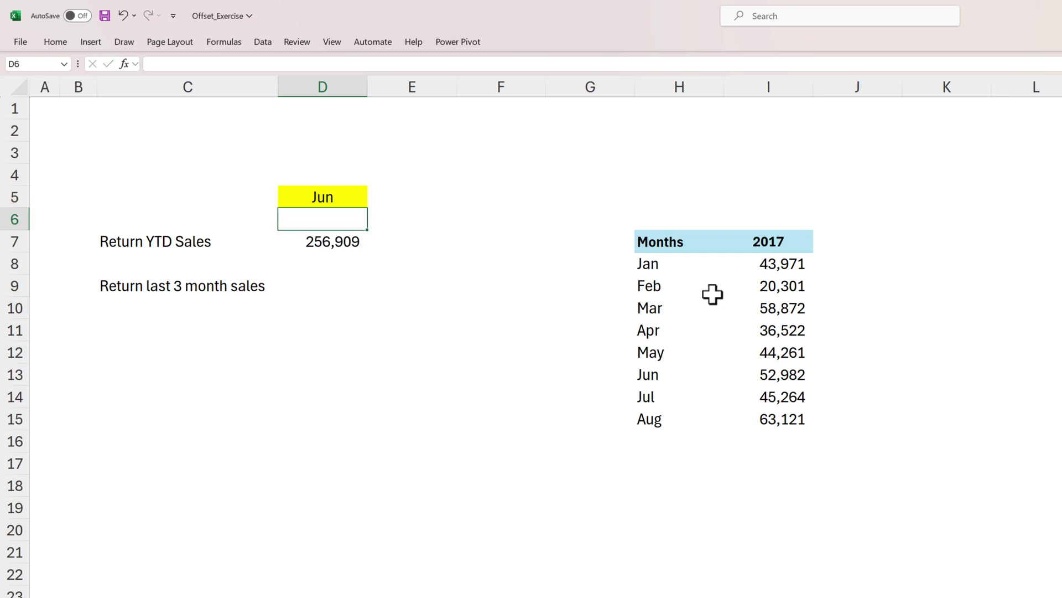
pyautogui.hotkey('shift', 'Down')
pyautogui.hotkey('shift', 'Down')
pyautogui.hotkey('shift', 'Down')
pyautogui.hotkey('shift', 'Down')
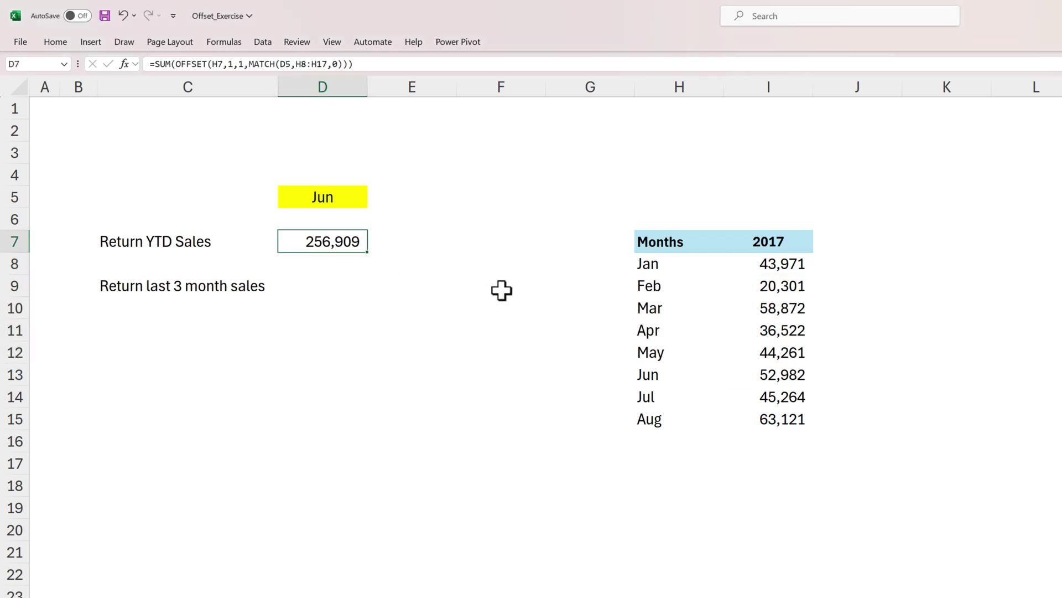
# - Start an OFFSET formula in D9 for the last 3 month sales, with H7 as the reference
pyautogui.press('Up')
pyautogui.press('Up')
pyautogui.press('Down')
pyautogui.press('Down')
pyautogui.press('Down')
pyautogui.press('Down')
pyautogui.write('=off')
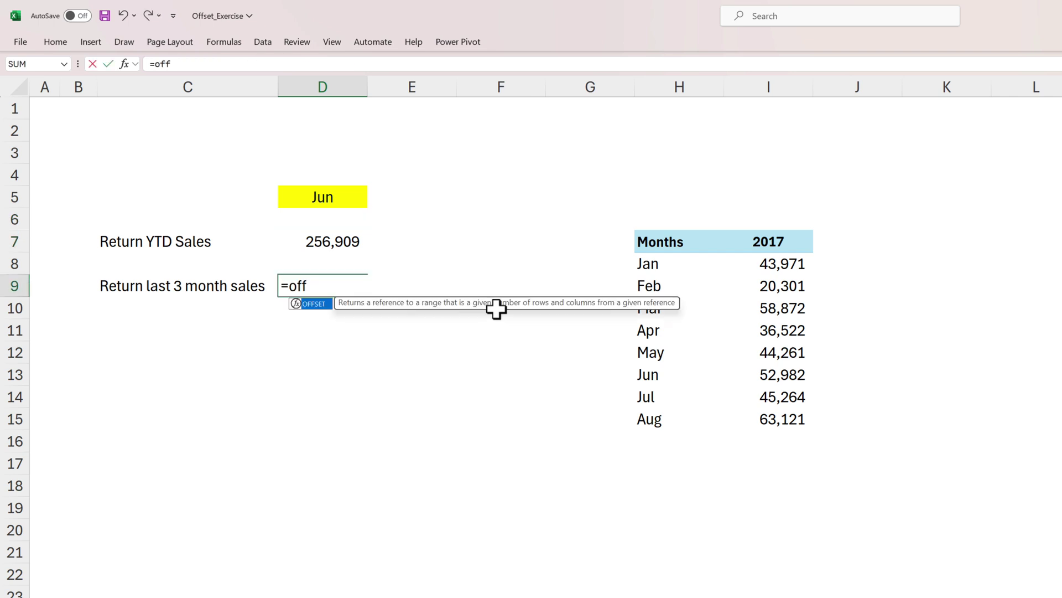
pyautogui.press('Tab')
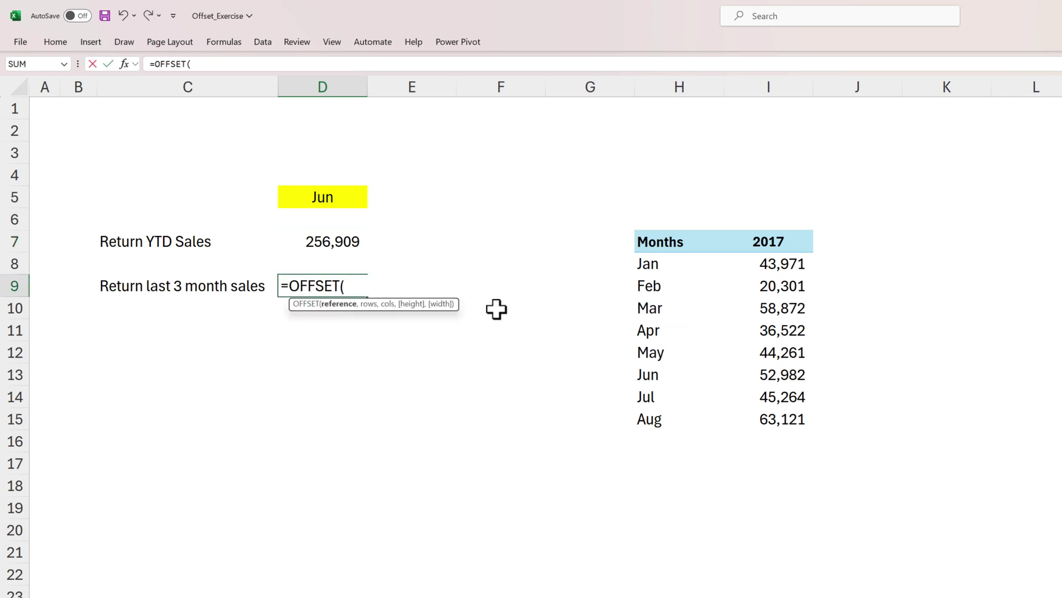
pyautogui.click(656, 239)
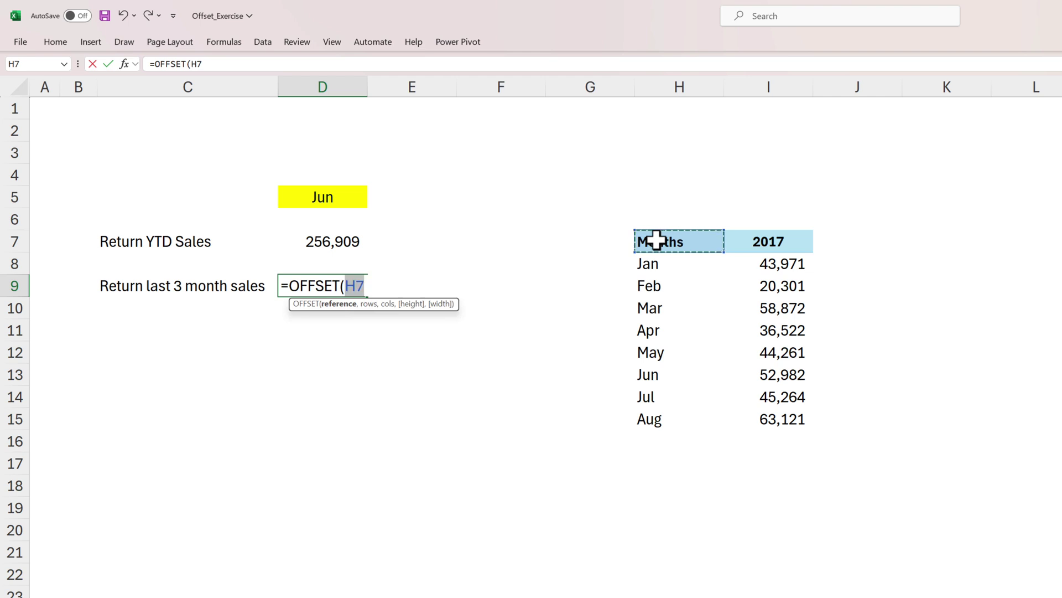
pyautogui.write(',')
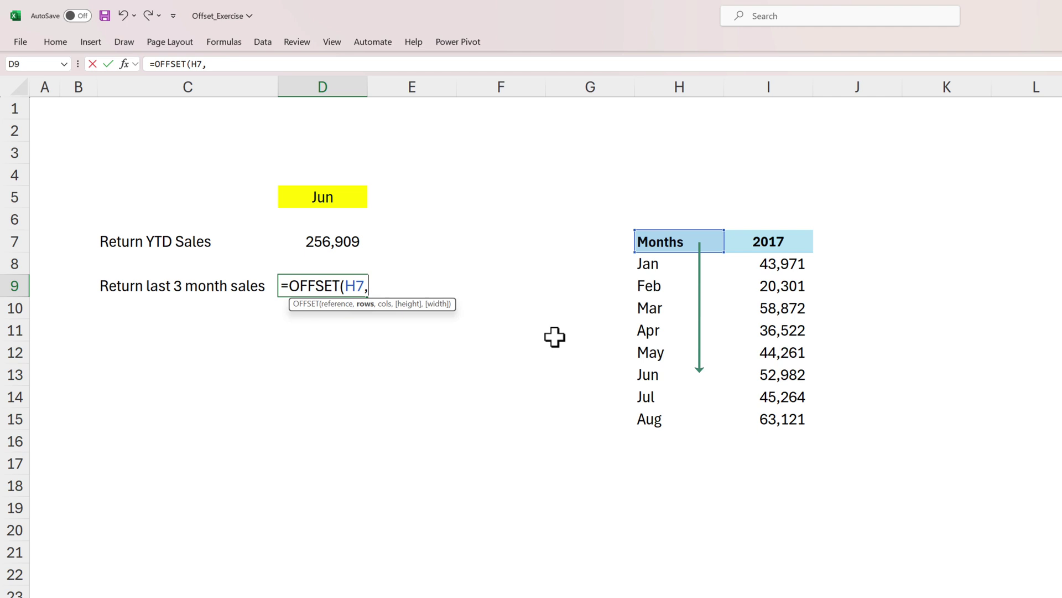
# - Enter MATCH(D5,H8:H18,0) as the rows argument of the OFFSET formula in D9
pyautogui.write('match(')
pyautogui.click(332, 198)
pyautogui.write(',')
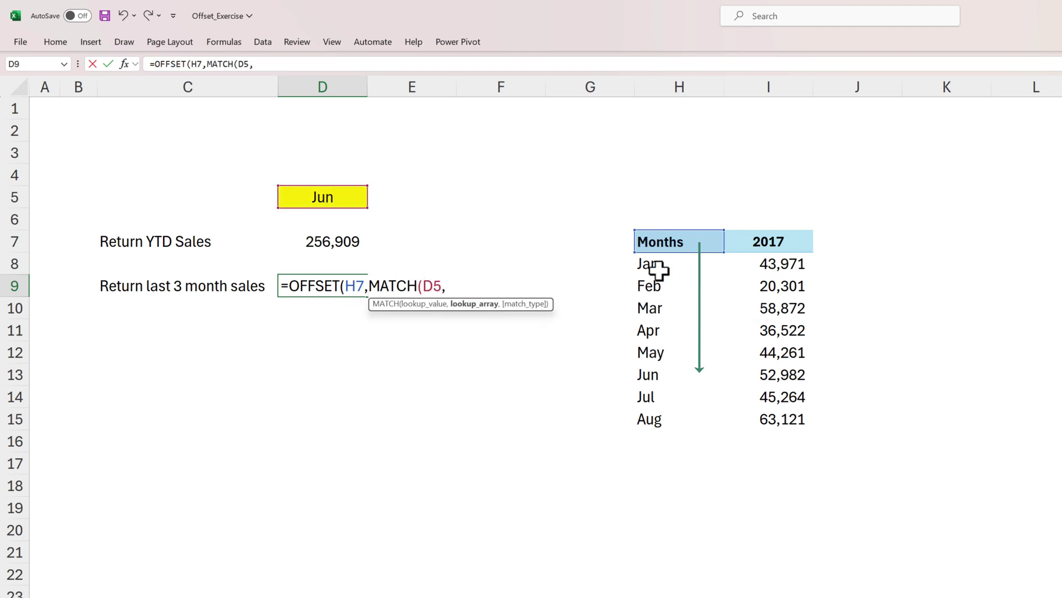
pyautogui.moveTo(661, 265); pyautogui.dragTo(682, 476)
pyautogui.write(',0)')
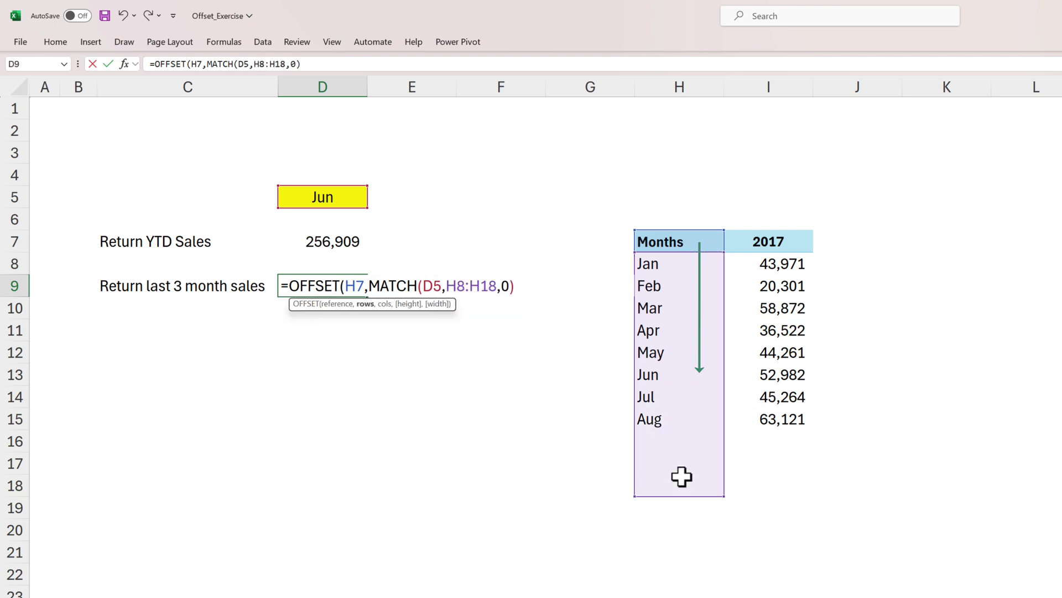
# - Complete the D9 OFFSET formula with 1 column and a height of -3, and select the Apr to Jun sales for comparison
pyautogui.write(',')
pyautogui.write('1 ,')
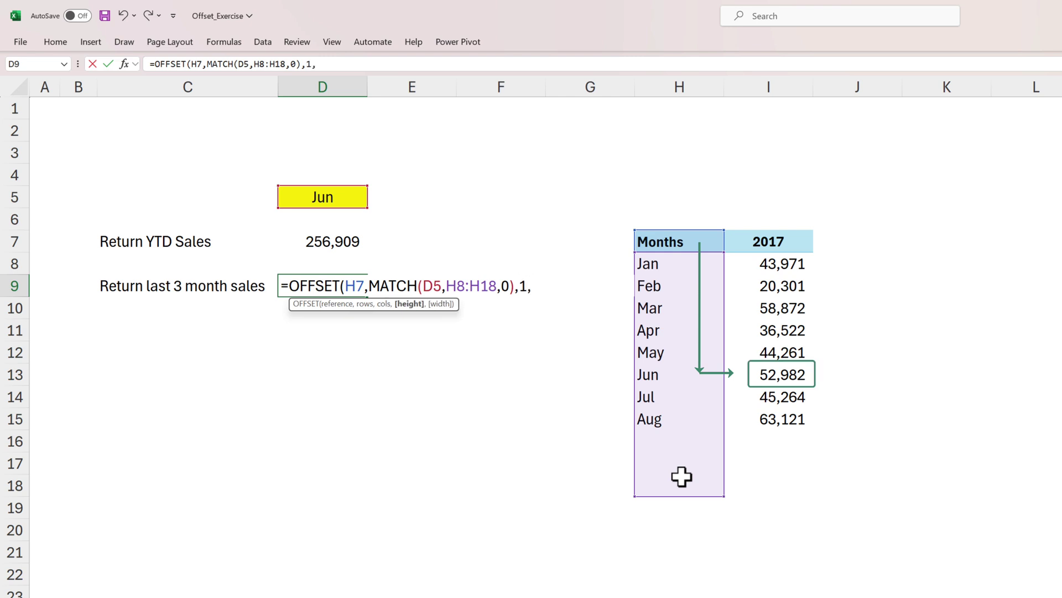
pyautogui.write('-')
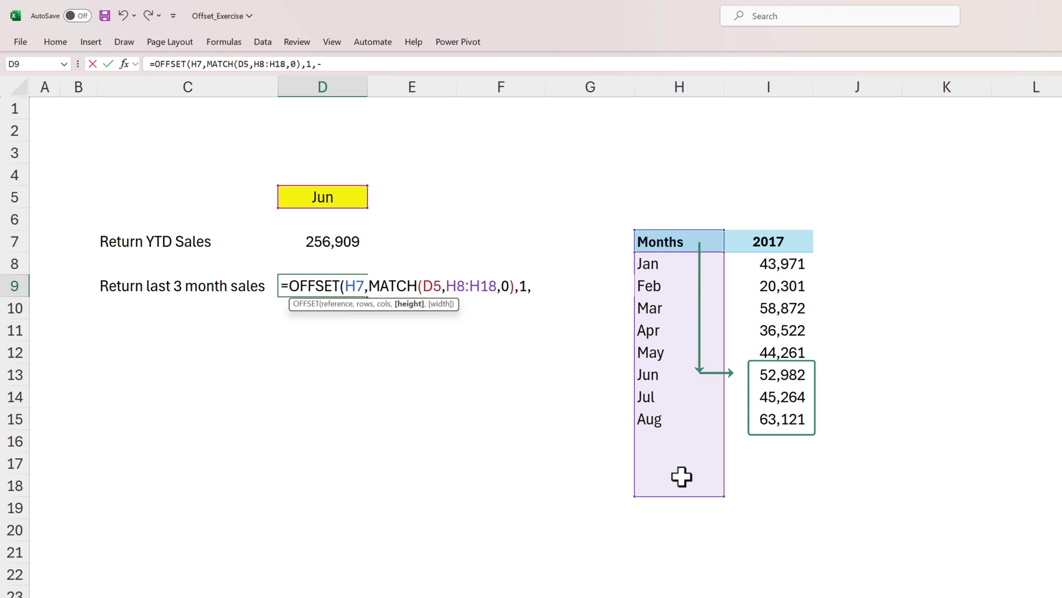
pyautogui.write('3')
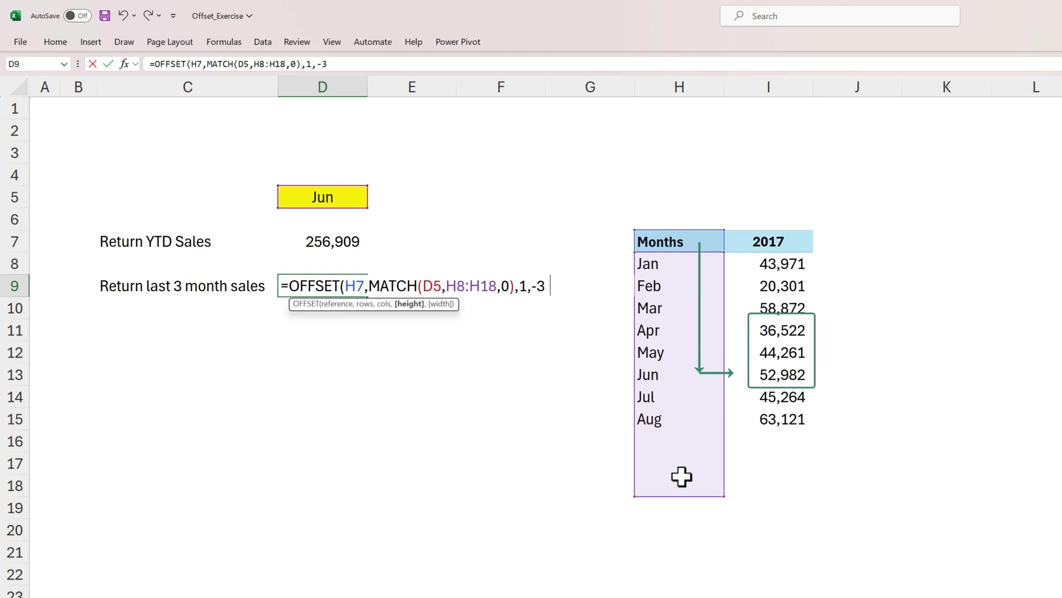
pyautogui.write(')')
pyautogui.hotkey('ctrl', 'Return')
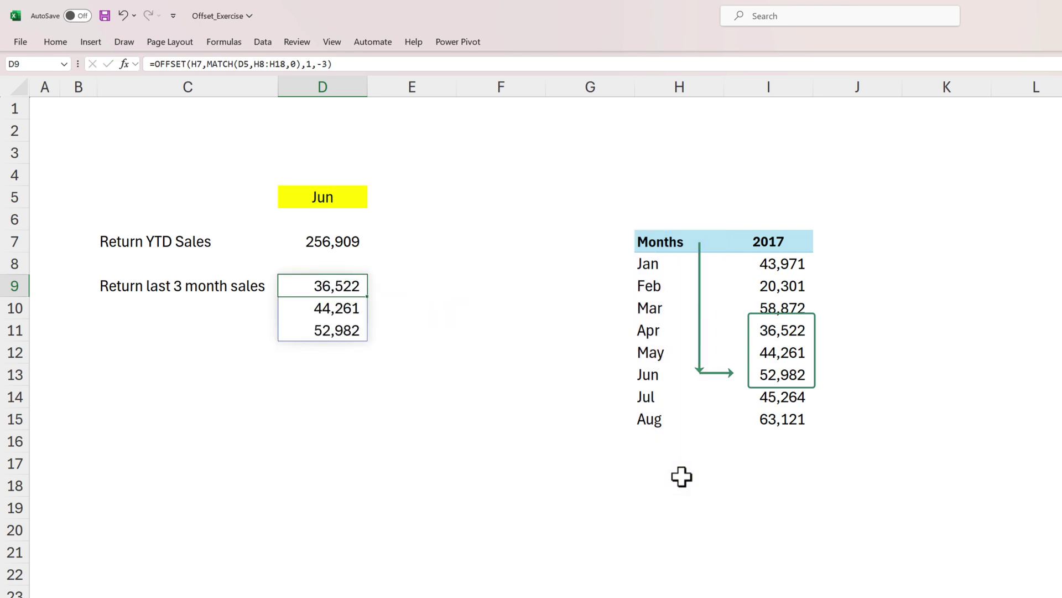
pyautogui.click(795, 376)
pyautogui.moveTo(795, 376); pyautogui.dragTo(791, 332)
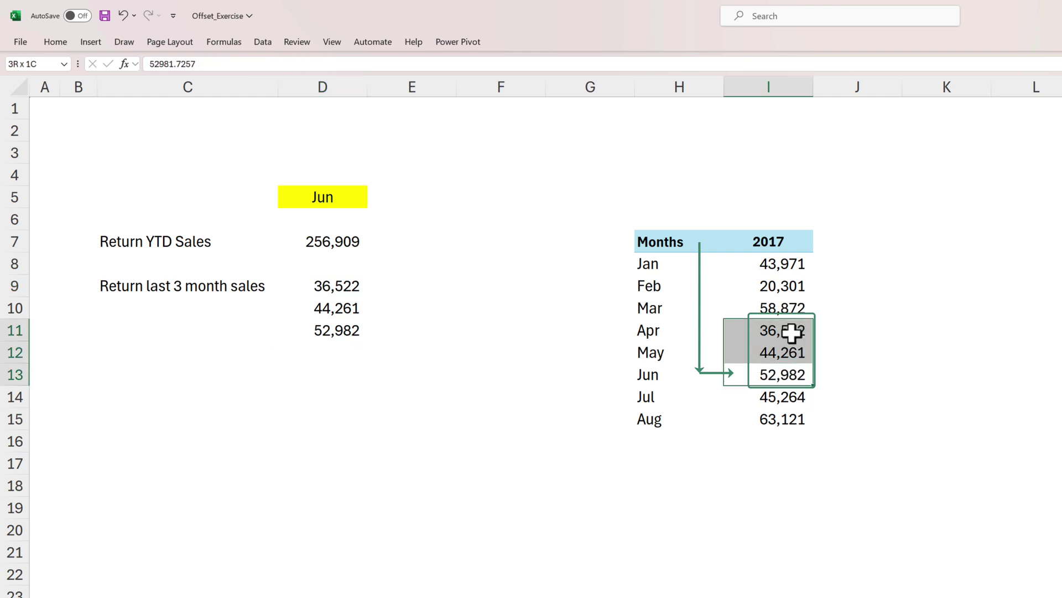
# - Wrap the D9 formula in SUM so it reads =SUM(OFFSET(H7,MATCH(D5,H8:H18,0),1,-3))
pyautogui.click(325, 287)
pyautogui.press('F2')
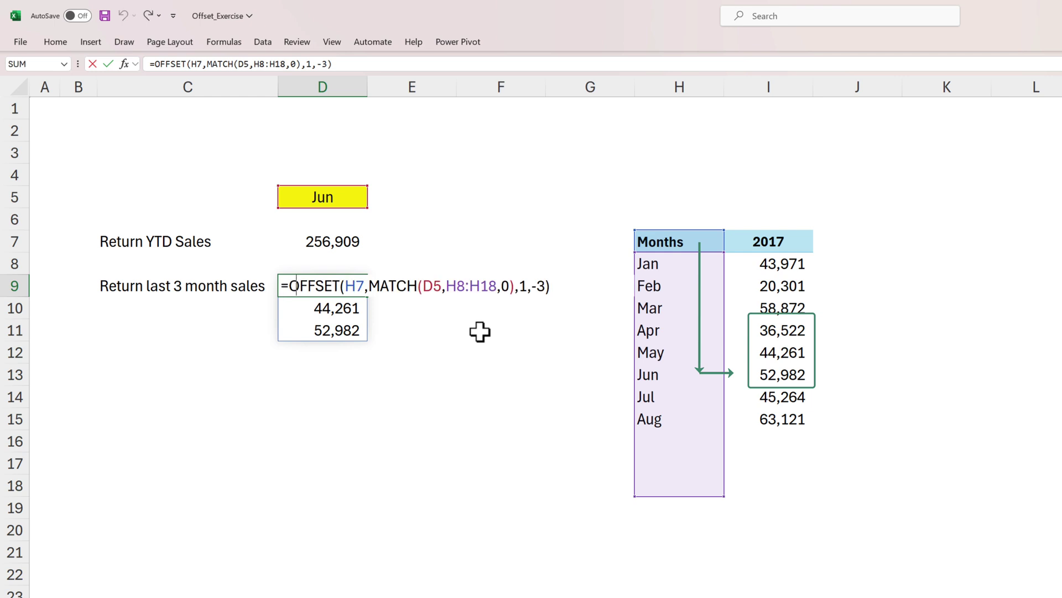
pyautogui.write('su')
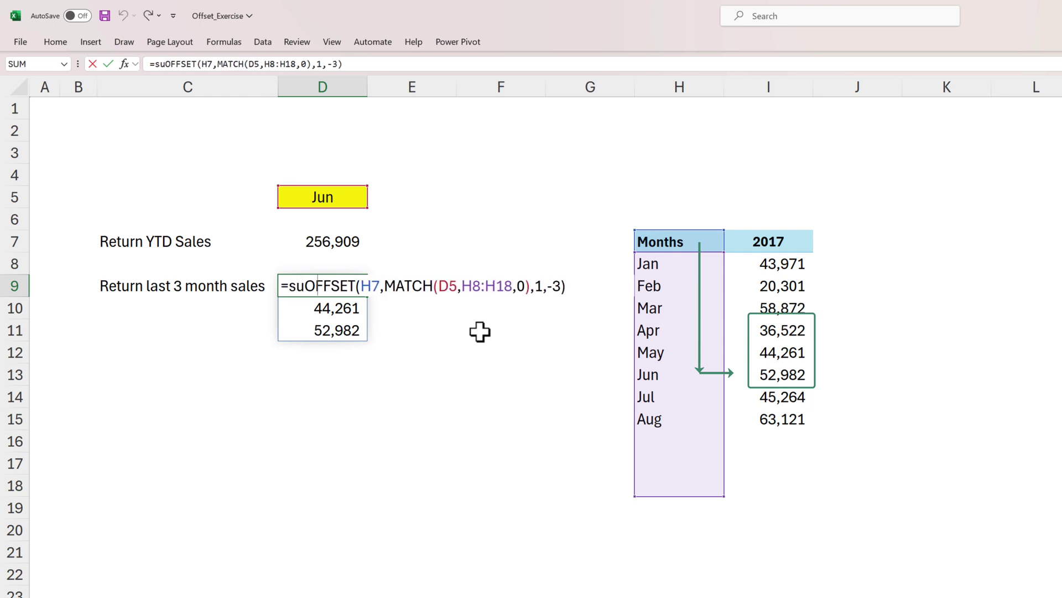
pyautogui.write('m')
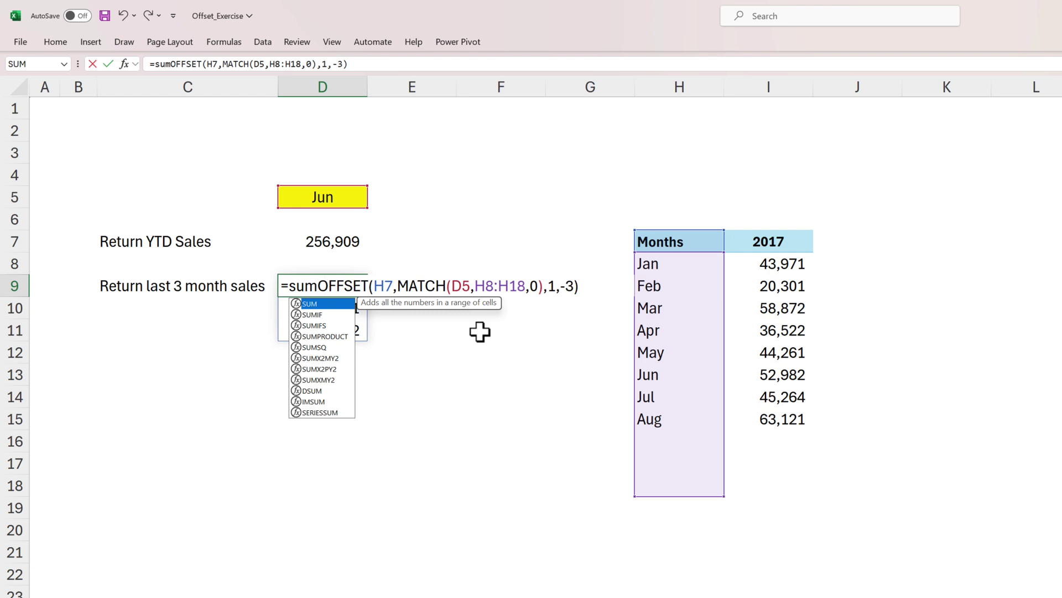
pyautogui.press('Tab')
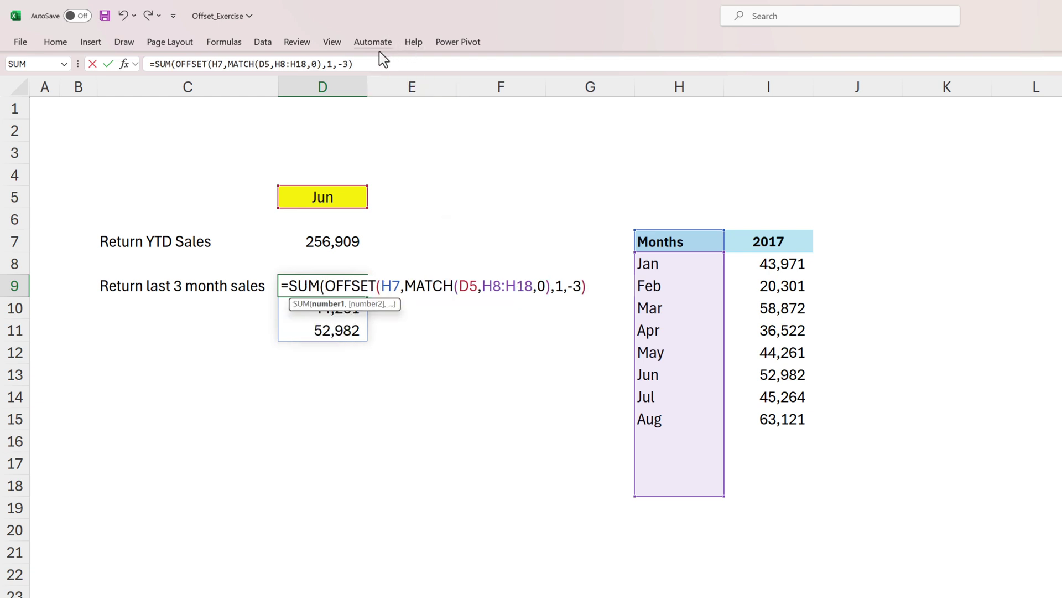
pyautogui.click(399, 64)
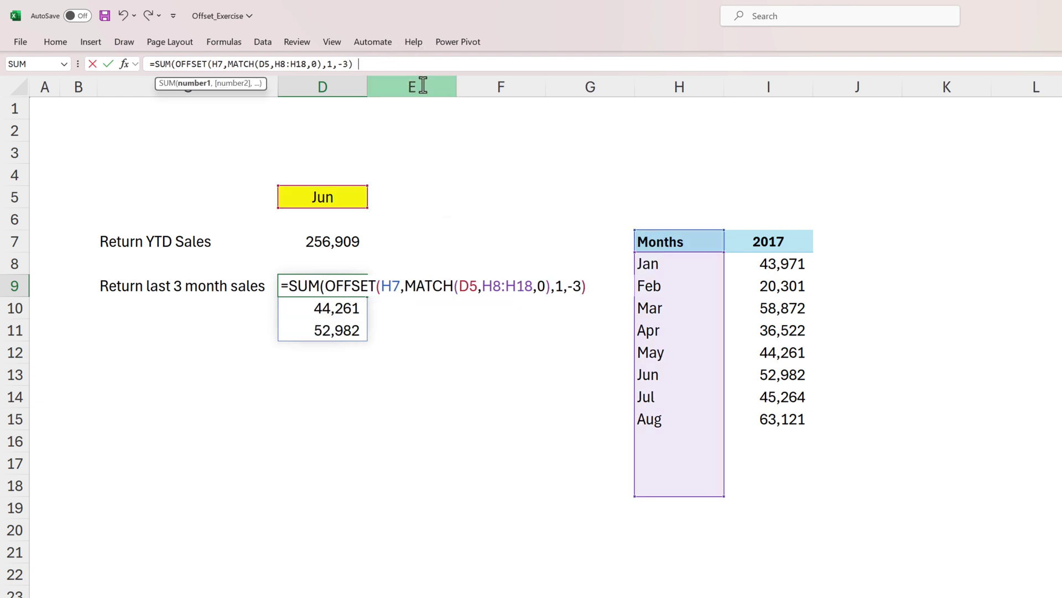
pyautogui.hotkey('ctrl', 'Return')
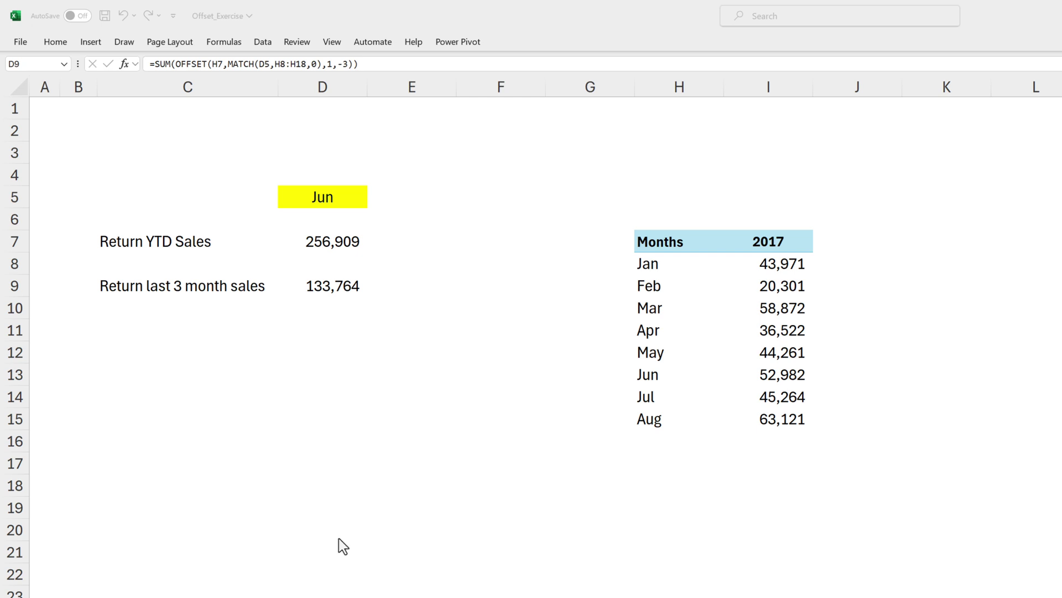